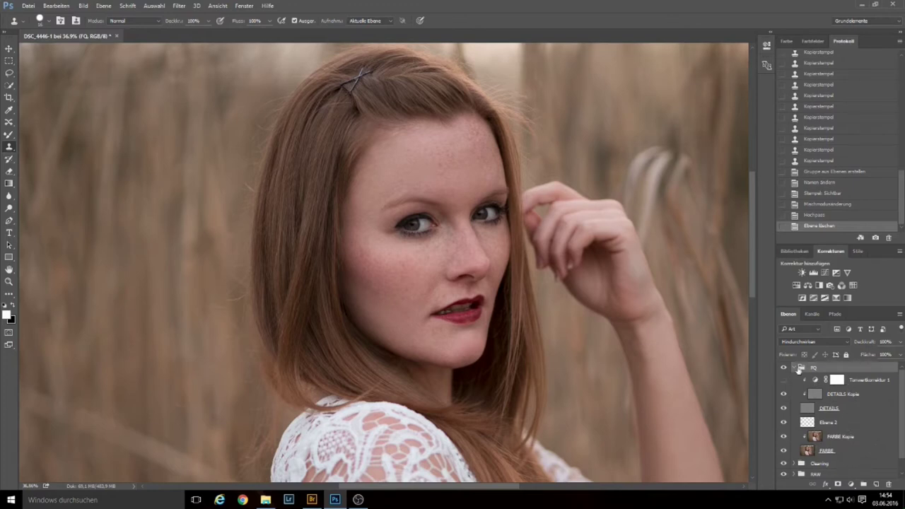
Collapse the FQ group so the Layers panel shows only FQ, Cleaning, RAW and DSC_4446
left_click(797, 368)
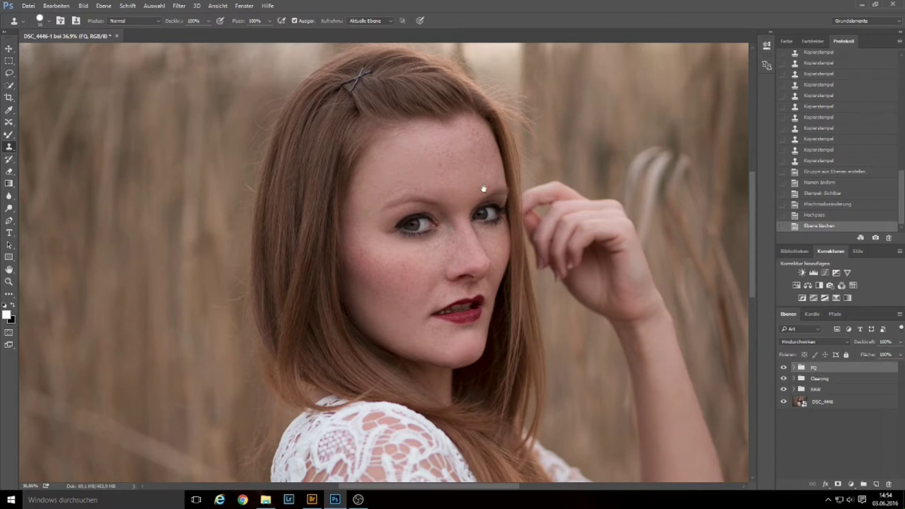
scroll(472, 191, "up", 5)
scroll(509, 190, "down", 2)
scroll(497, 196, "down", 3)
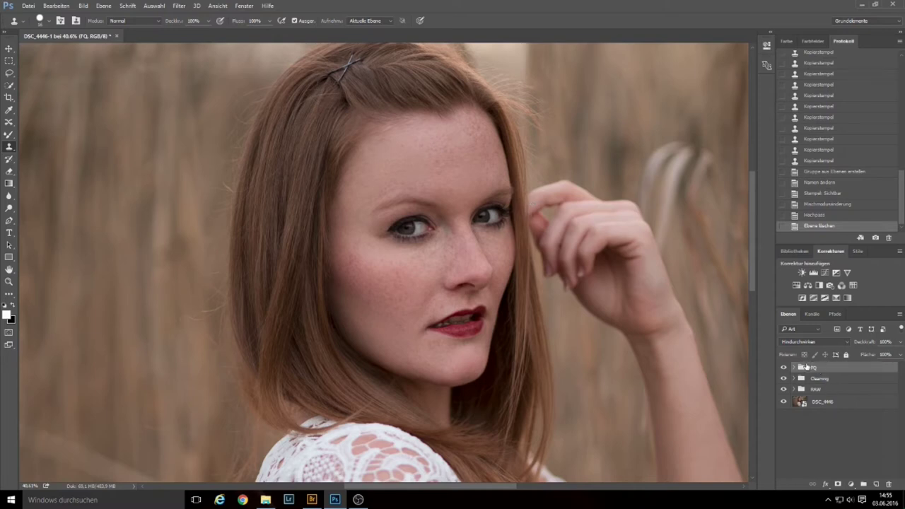
left_click_drag(807, 367, 807, 364)
Stamp visible layers into Ebene 3, set it to Strahlendes Licht blending and invert it
key("ctrl+shift+alt+e")
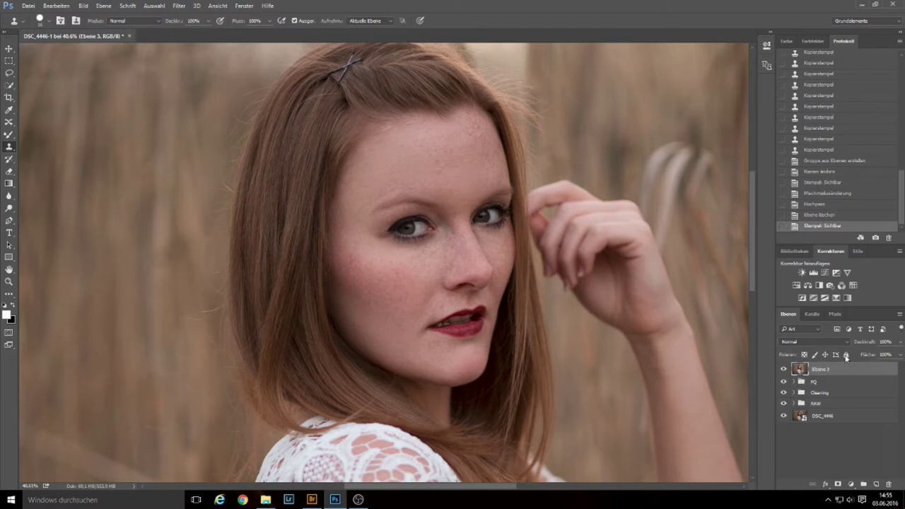
left_click(845, 342)
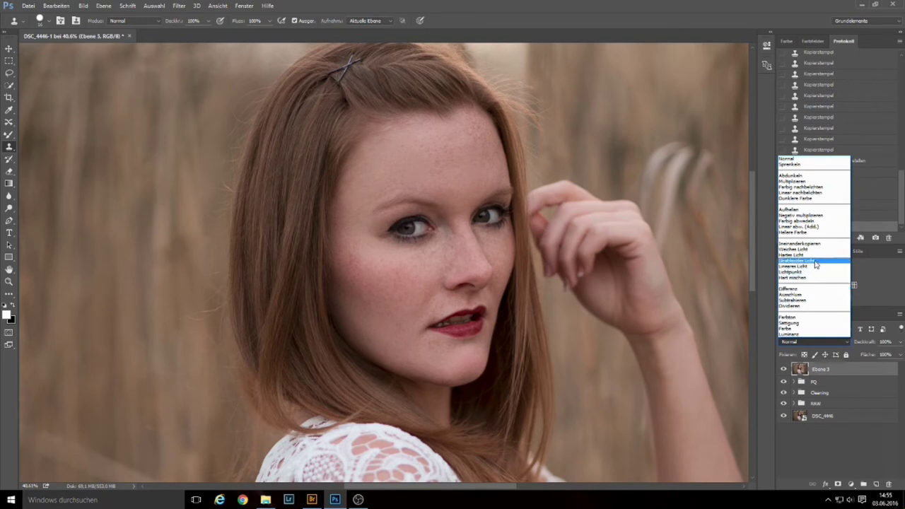
left_click(816, 263)
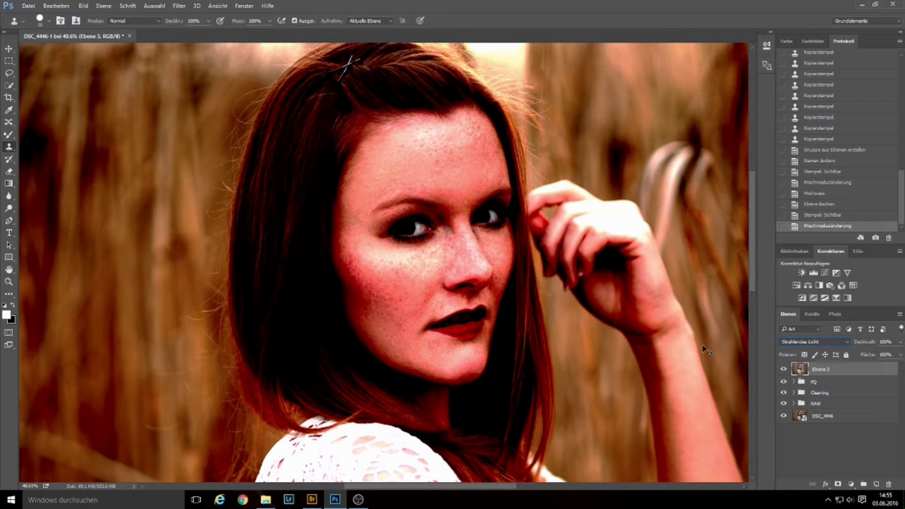
key("ctrl+i")
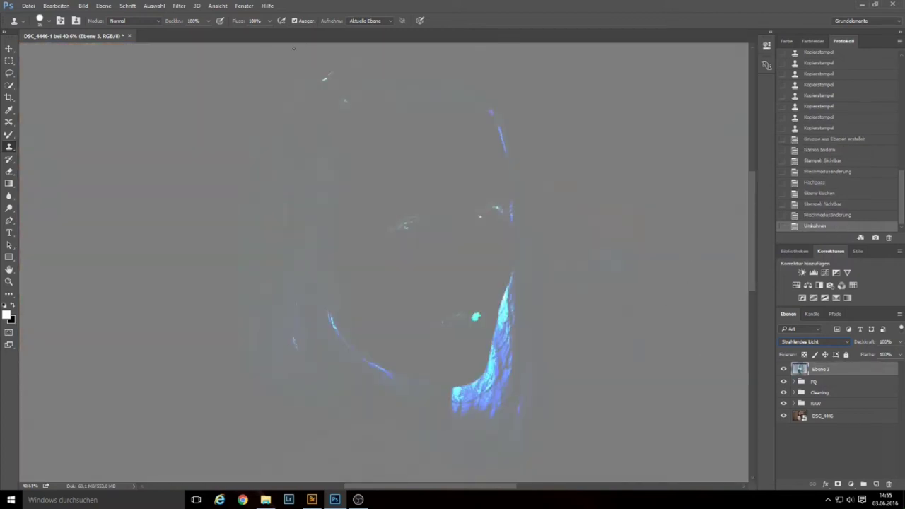
Apply a Hochpass filter to Ebene 3 with a radius of about 2.4 pixels
left_click(179, 10)
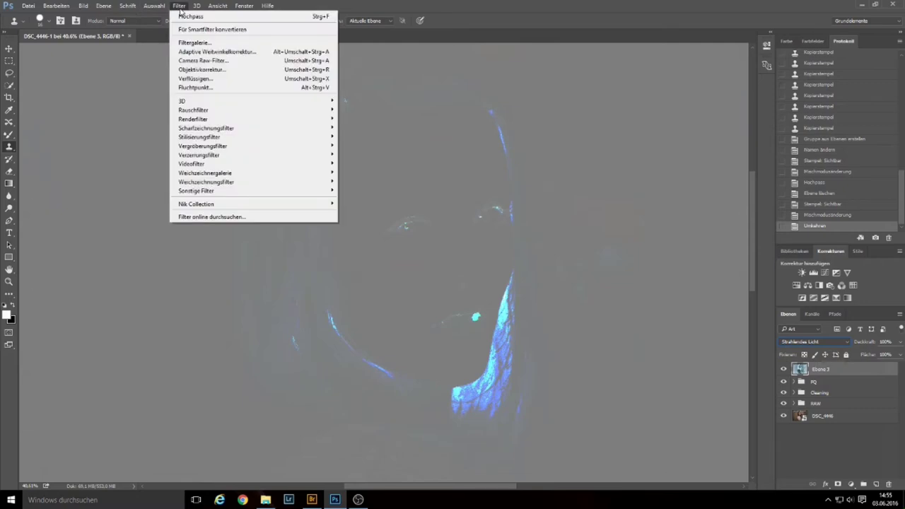
mouse_move(212, 191)
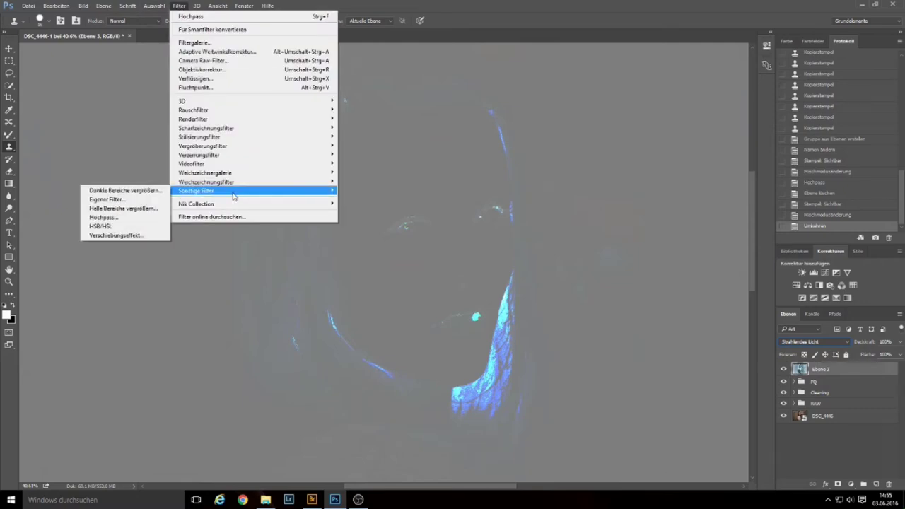
left_click(129, 218)
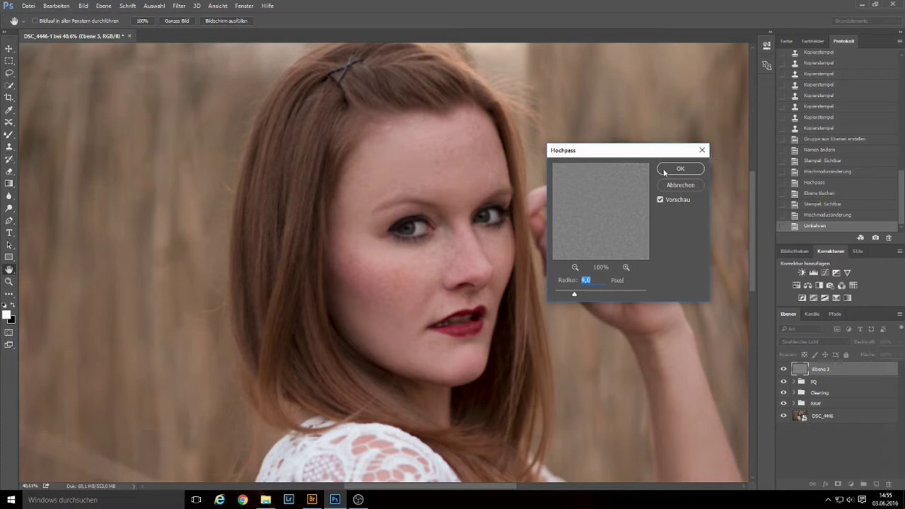
left_click_drag(631, 154, 655, 162)
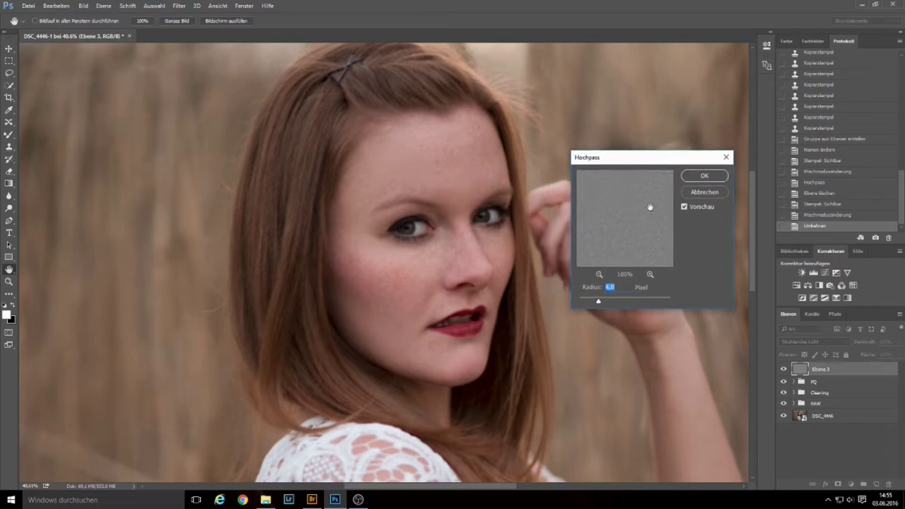
left_click_drag(599, 305, 580, 303)
left_click_drag(580, 304, 592, 305)
left_click(709, 178)
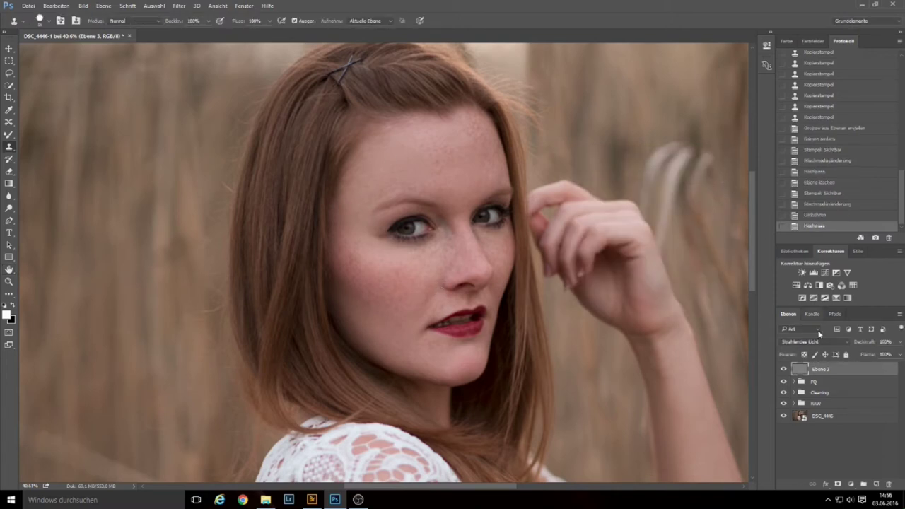
Apply a Gaußscher Weichzeichner with a 1.2-pixel radius to Ebene 3
left_click(179, 5)
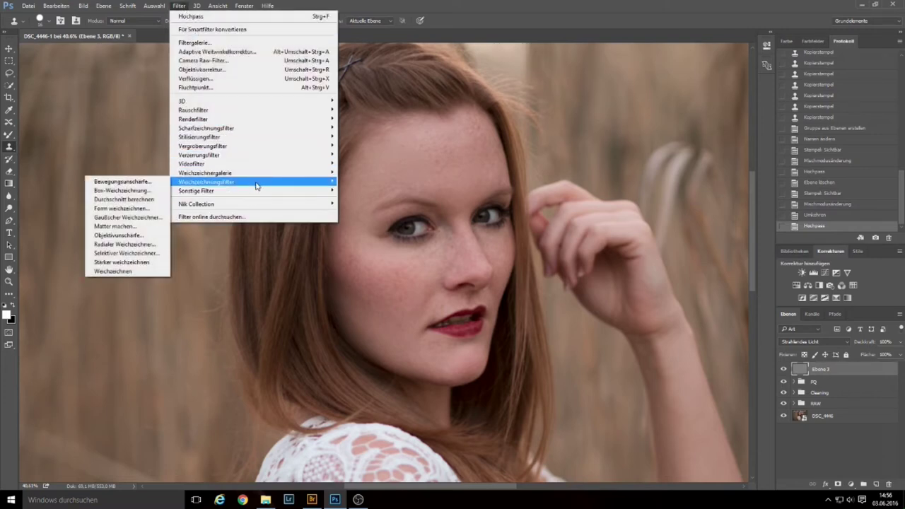
mouse_move(206, 182)
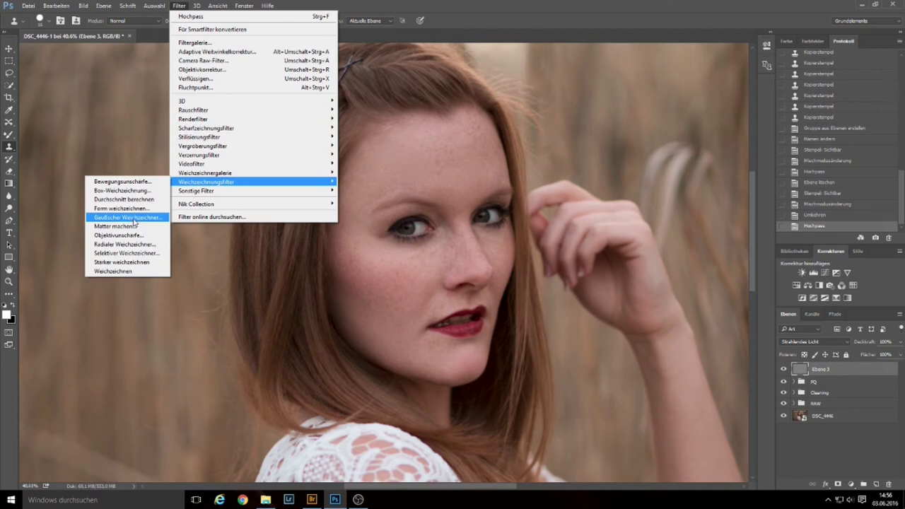
left_click(134, 221)
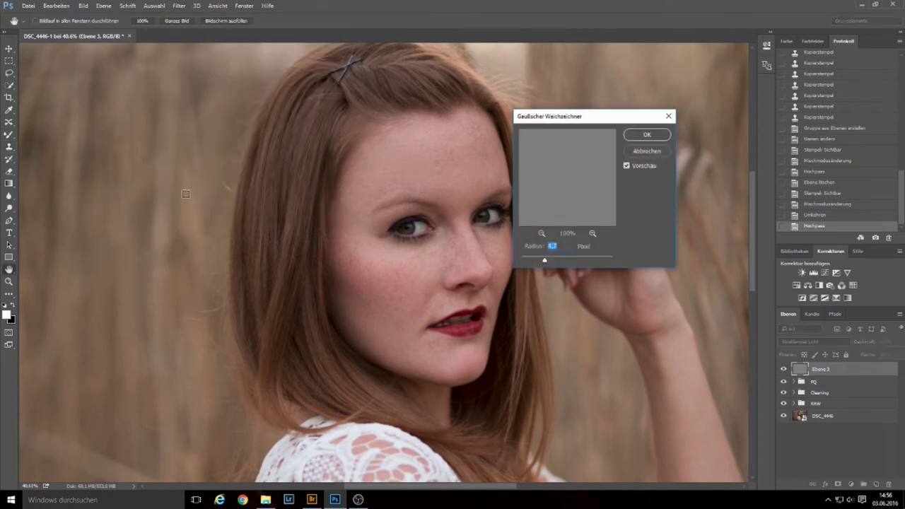
left_click_drag(580, 120, 652, 121)
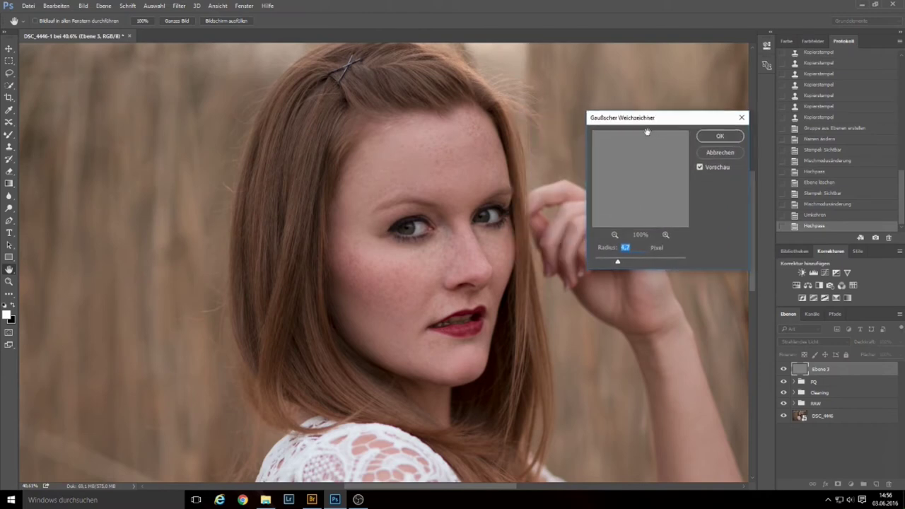
left_click_drag(617, 262, 605, 266)
mouse_move(425, 222)
left_mouse_down()
mouse_move(490, 216)
mouse_move(443, 223)
mouse_move(580, 261)
left_mouse_up()
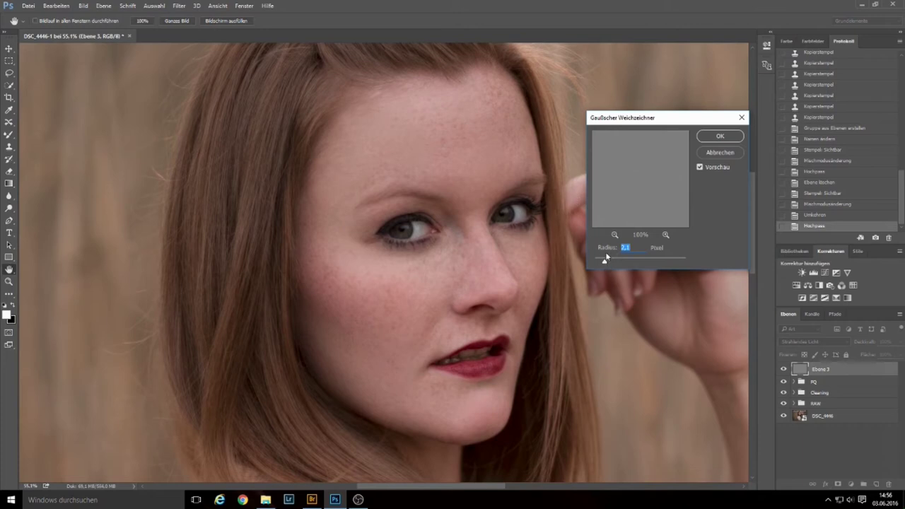
left_click_drag(606, 263, 644, 262)
left_click_drag(644, 264, 603, 264)
left_click_drag(603, 263, 607, 263)
type("1,")
left_click(726, 138)
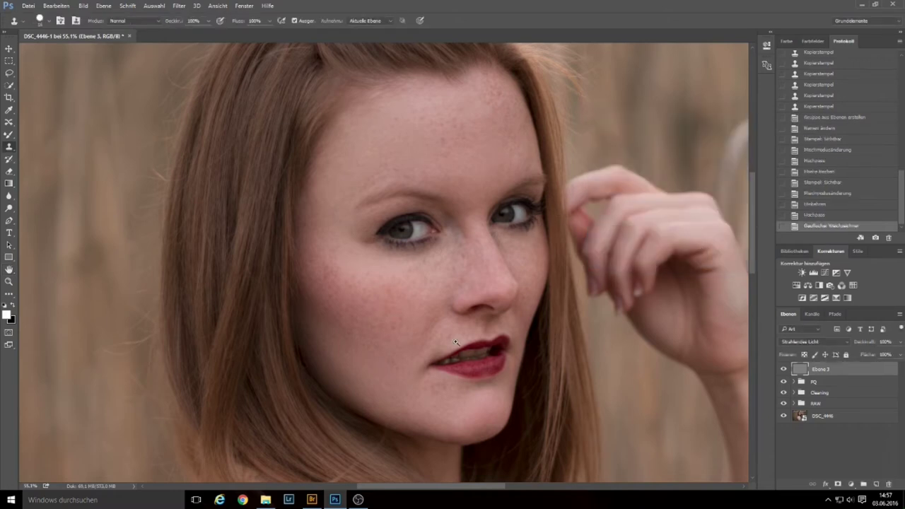
Add a black layer mask to Ebene 3 that hides the softening everywhere
scroll(516, 326, "up", 5)
scroll(504, 346, "down", 5)
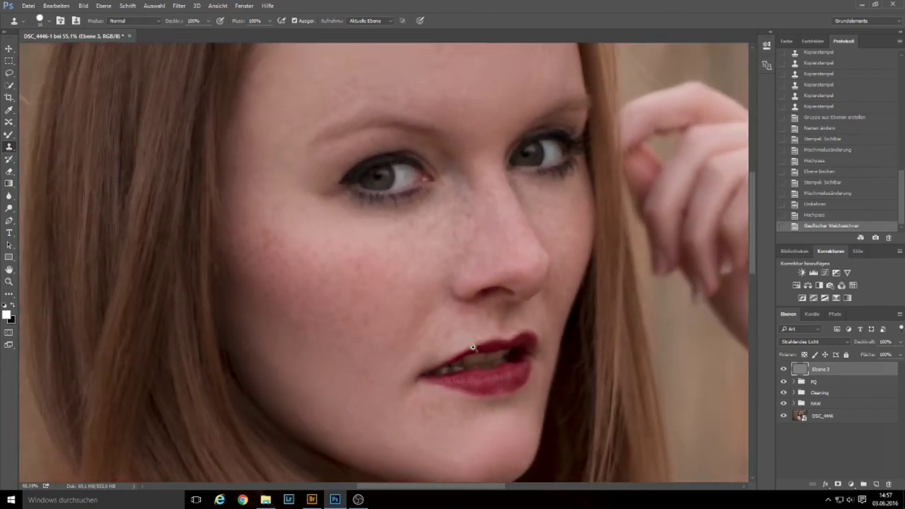
scroll(460, 354, "down", 2)
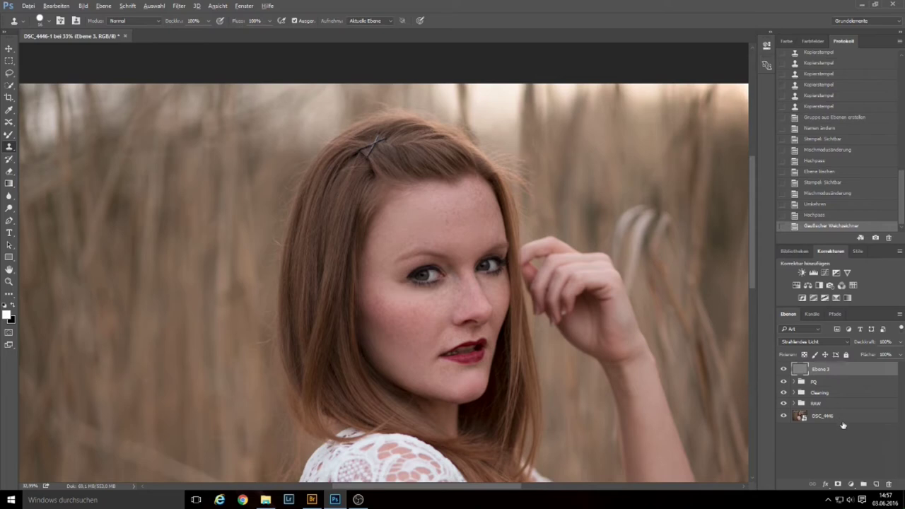
left_click(839, 485, "alt")
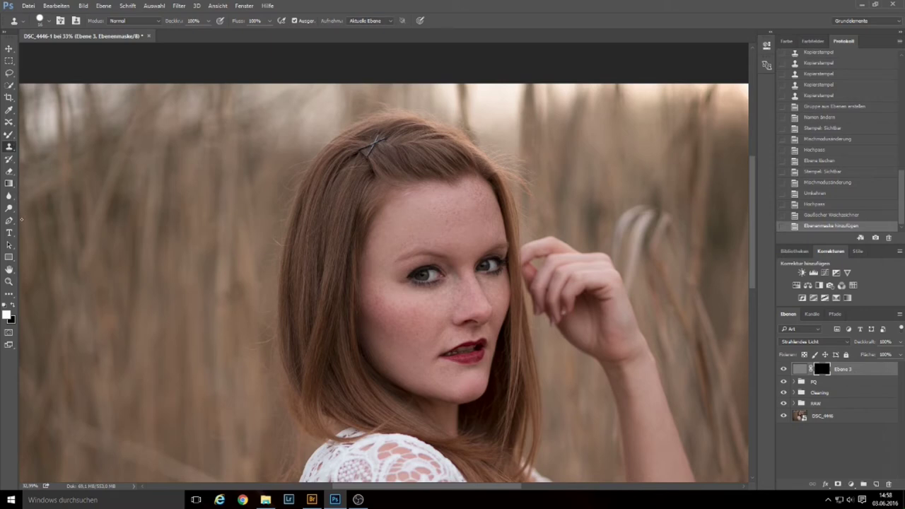
Switch to a white Brush, resize it to 289 px and raise its hardness to about 94%
right_click(9, 135)
left_click(42, 137)
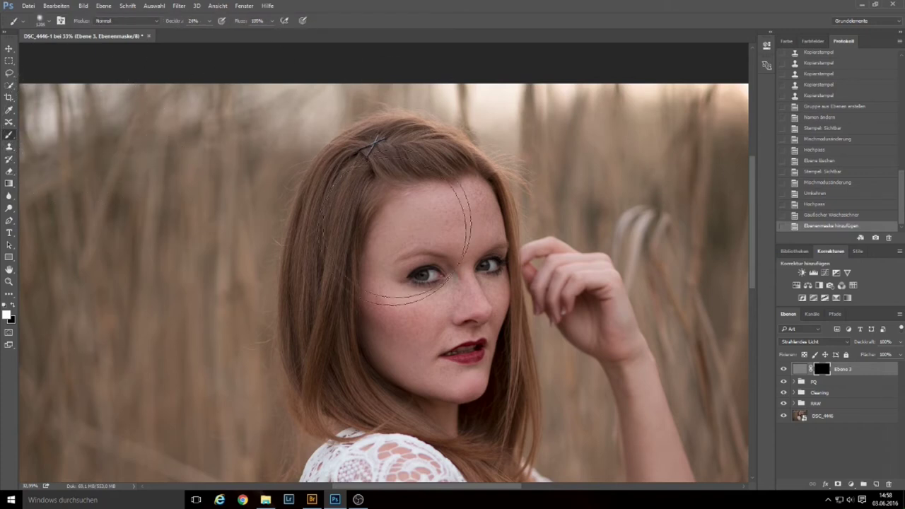
left_click_drag(471, 268, 399, 283)
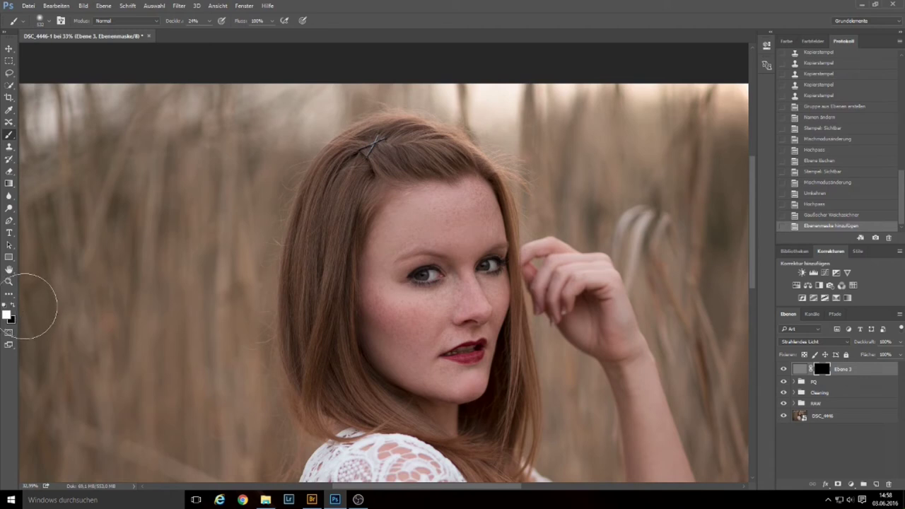
right_click(361, 159)
left_click(49, 22)
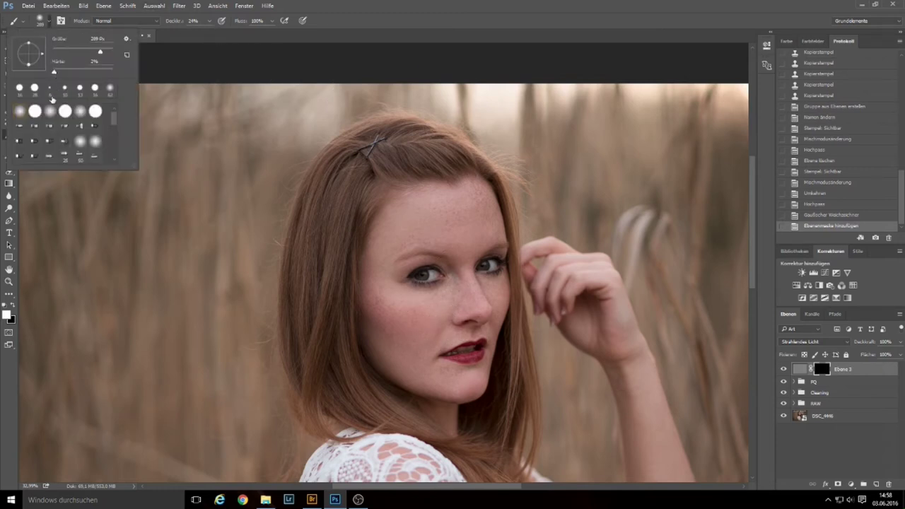
left_click(109, 71)
left_click(381, 14)
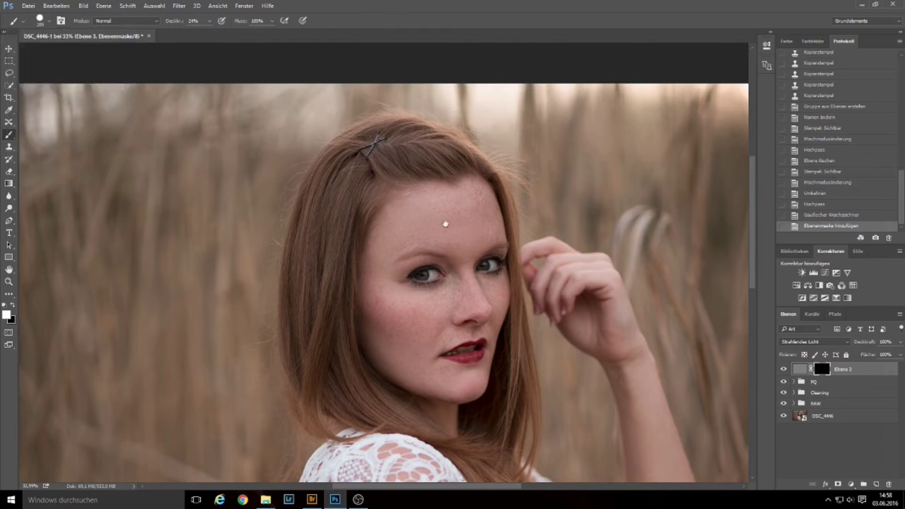
scroll(446, 221, "up", 1)
scroll(468, 226, "up", 1)
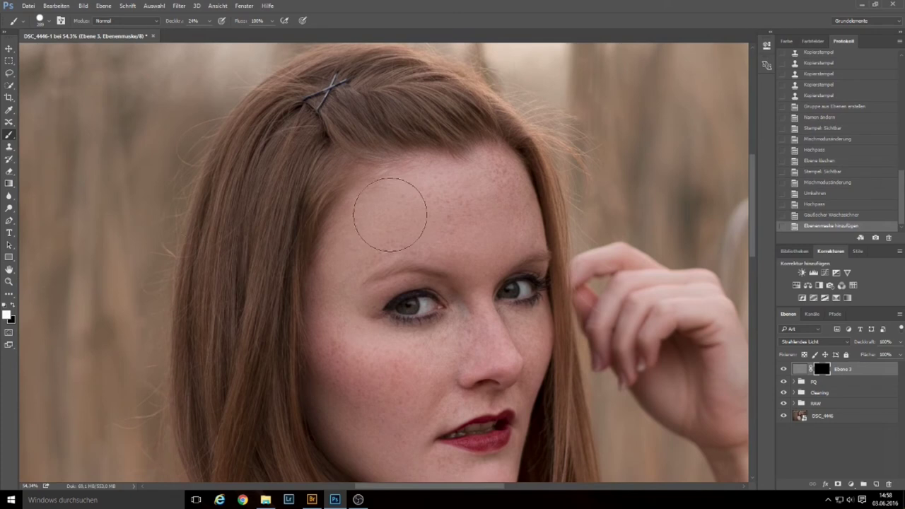
Set the brush to 131 px, adjust its opacity and paint the forehead and cheek onto the mask
left_click_drag(496, 212, 476, 217)
left_click(211, 21)
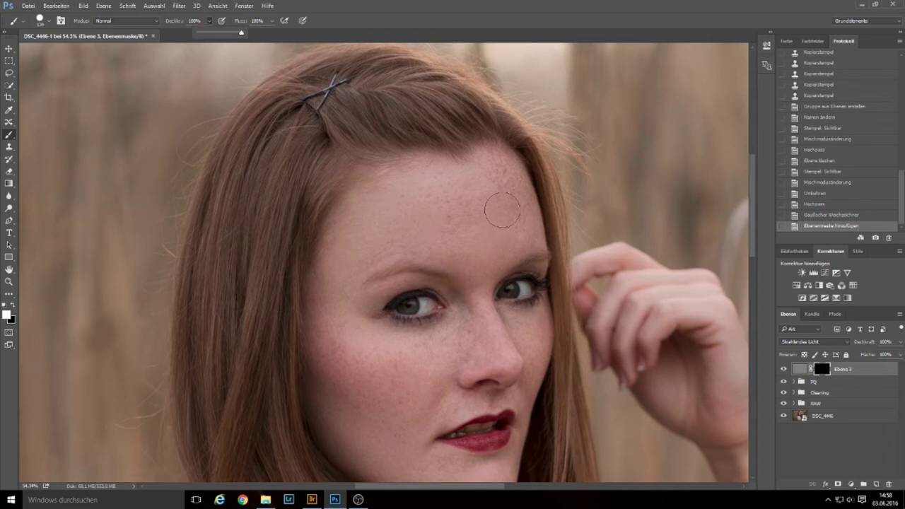
left_click(527, 225)
mouse_move(523, 224)
left_mouse_down()
mouse_move(465, 174)
mouse_move(404, 225)
mouse_move(453, 244)
mouse_move(326, 345)
mouse_move(327, 397)
left_mouse_up()
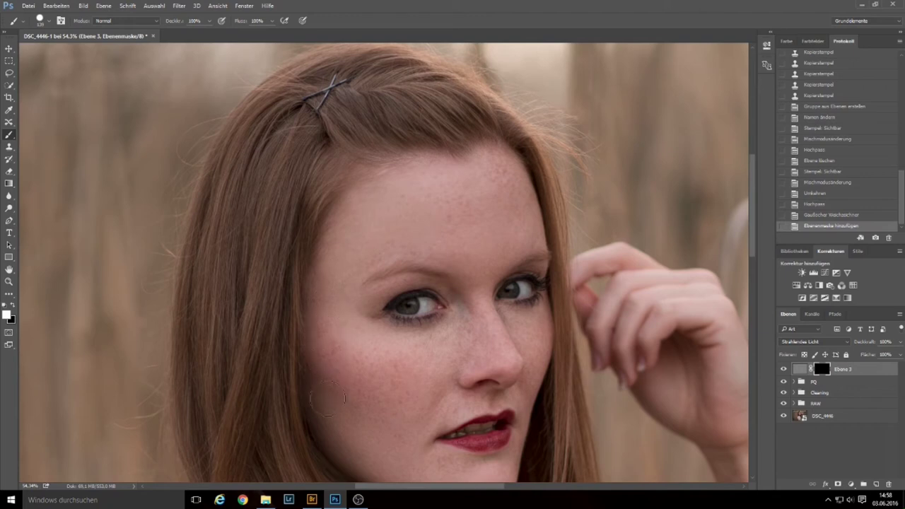
mouse_move(353, 443)
left_mouse_down()
mouse_move(390, 377)
mouse_move(374, 346)
mouse_move(424, 346)
mouse_move(359, 330)
mouse_move(344, 313)
mouse_move(367, 330)
mouse_move(353, 299)
mouse_move(366, 364)
mouse_move(375, 368)
mouse_move(352, 257)
left_mouse_up()
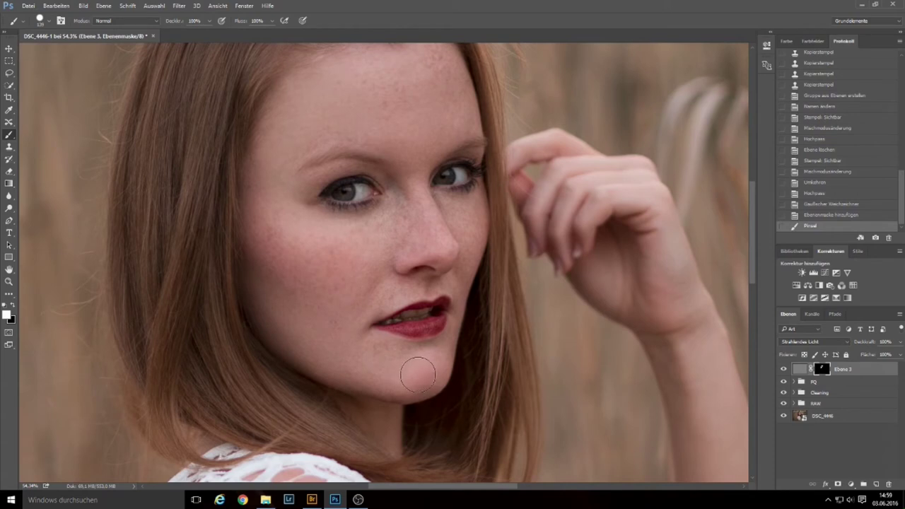
left_click_drag(353, 290, 375, 282)
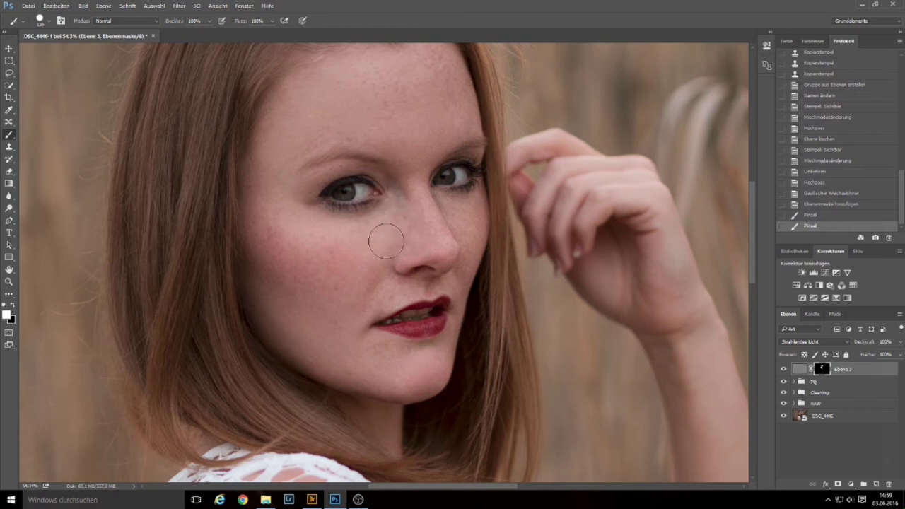
Reveal the softening on the cheeks beside the nose and across the forehead
left_click_drag(401, 214, 414, 238)
right_click(402, 246, "alt")
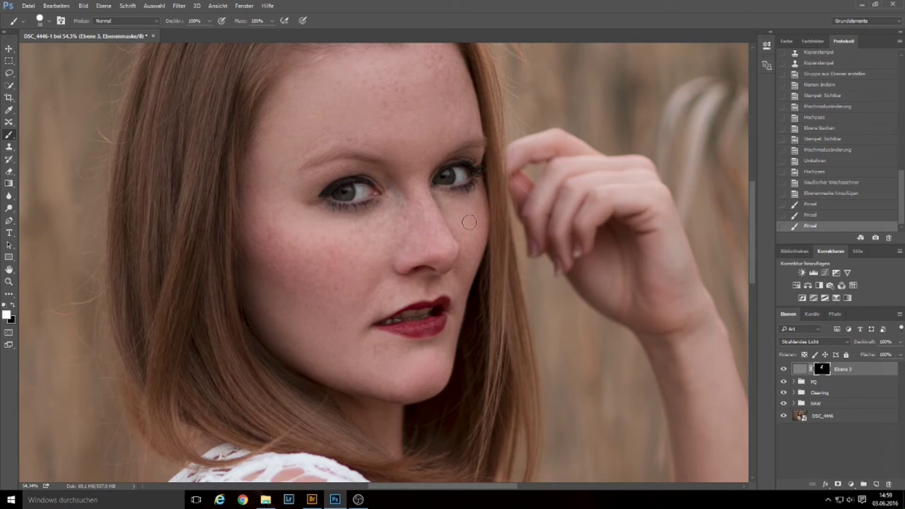
left_click_drag(469, 256, 456, 306)
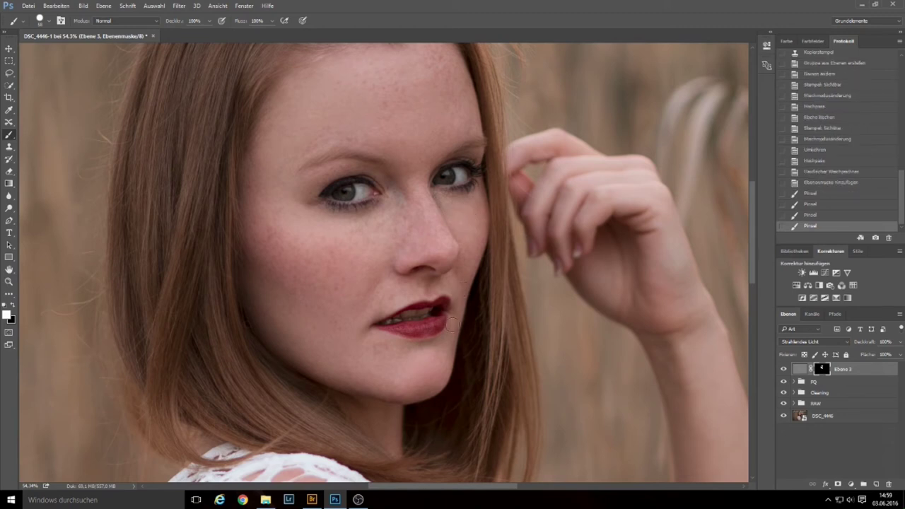
right_click(454, 306, "alt")
left_click(356, 383)
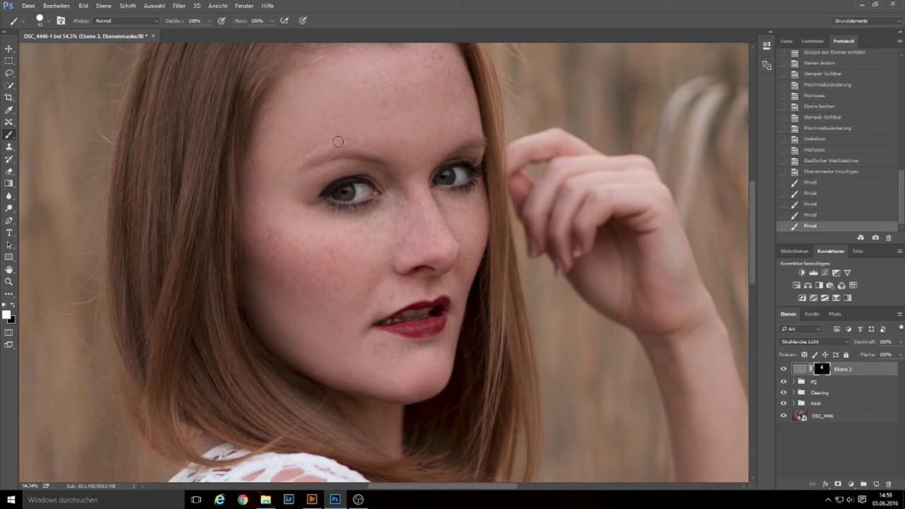
left_click_drag(294, 163, 420, 137)
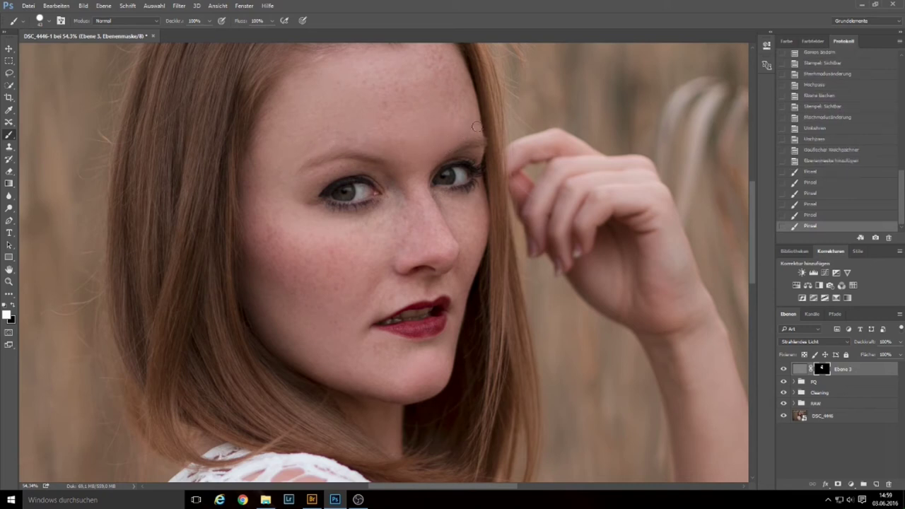
left_click_drag(468, 119, 444, 133)
Dab the softening onto the nose, beside the eyes, the brow and the nose bridge
left_click(423, 160)
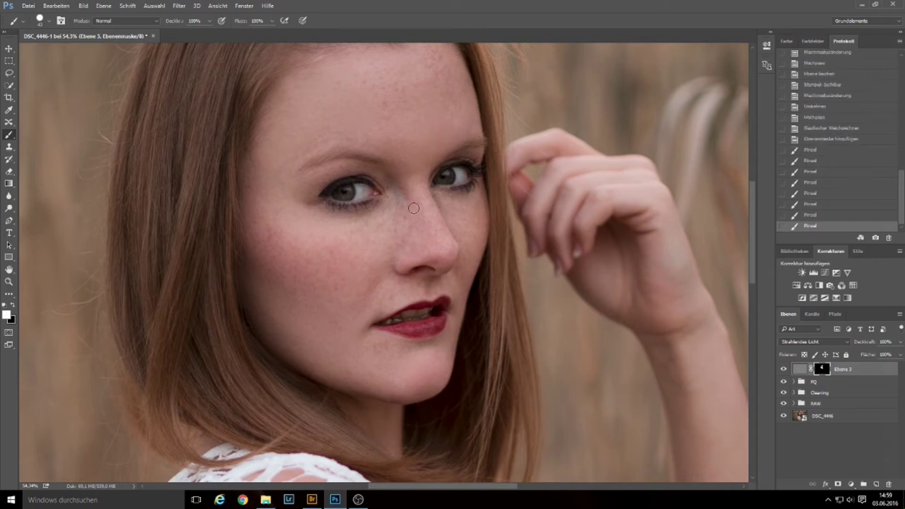
left_click_drag(425, 202, 429, 238)
left_click_drag(383, 218, 389, 200)
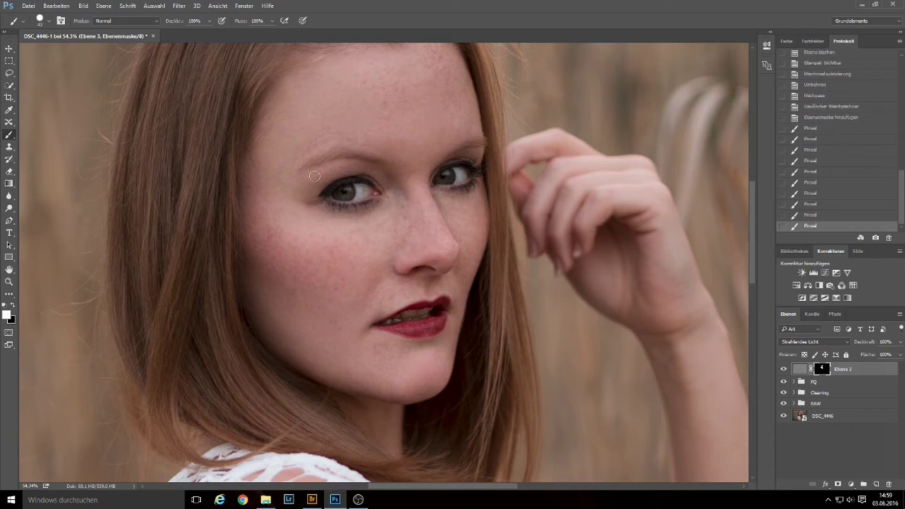
left_click(446, 222)
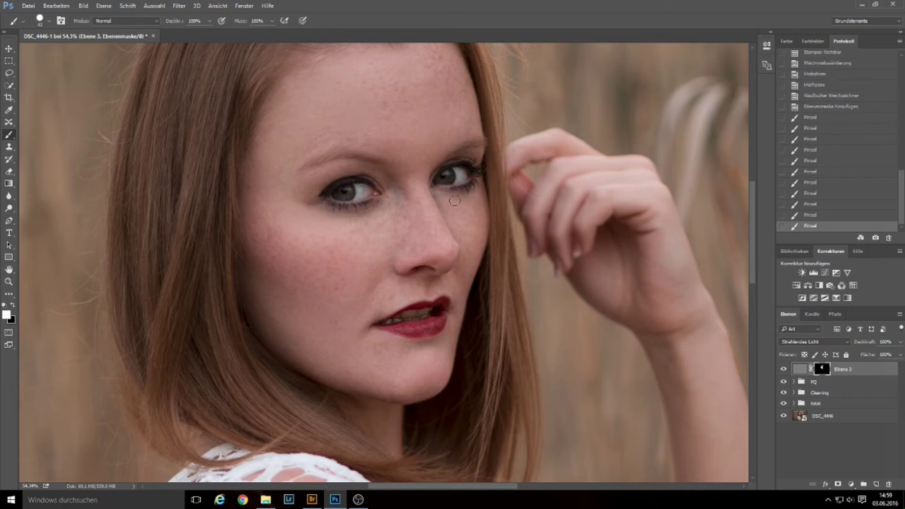
left_click(466, 218)
left_click(459, 232)
left_click(445, 202)
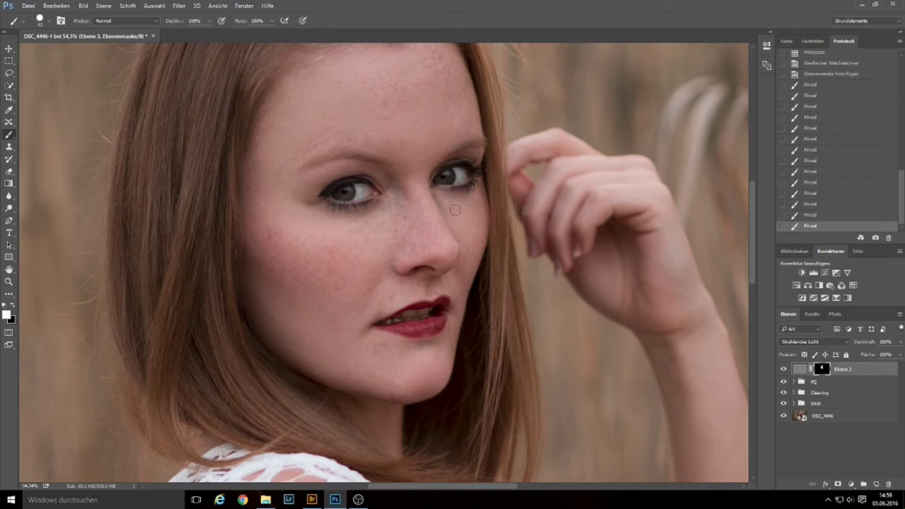
left_click(472, 155)
left_click(431, 155)
left_click(419, 178)
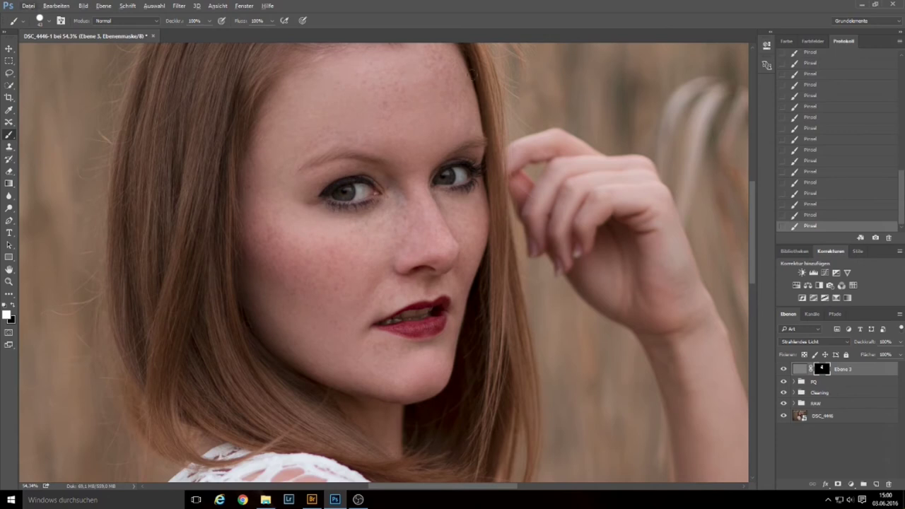
Shrink the brush and scroll the view down to the raised arm
left_click_drag(419, 87, 399, 158)
right_click(400, 140, "alt")
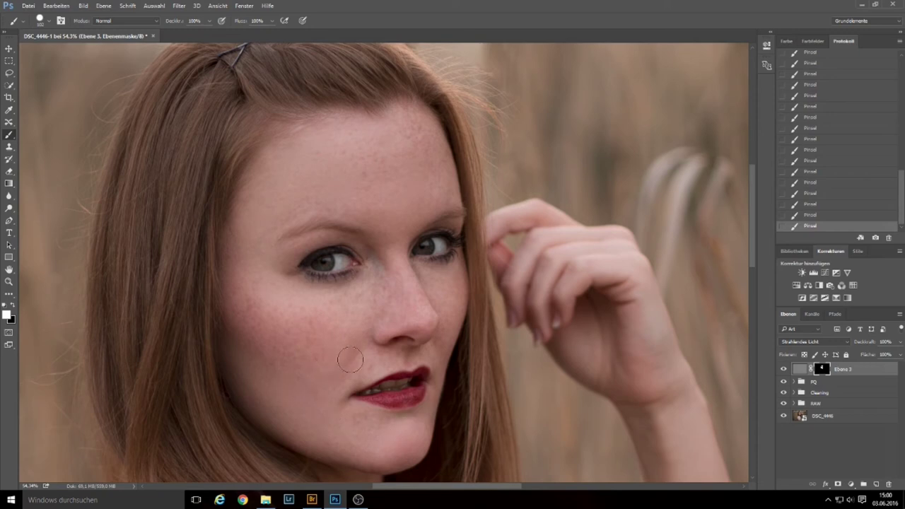
left_click_drag(366, 297, 360, 297)
scroll(499, 210, "down", 3)
scroll(478, 212, "down", 1)
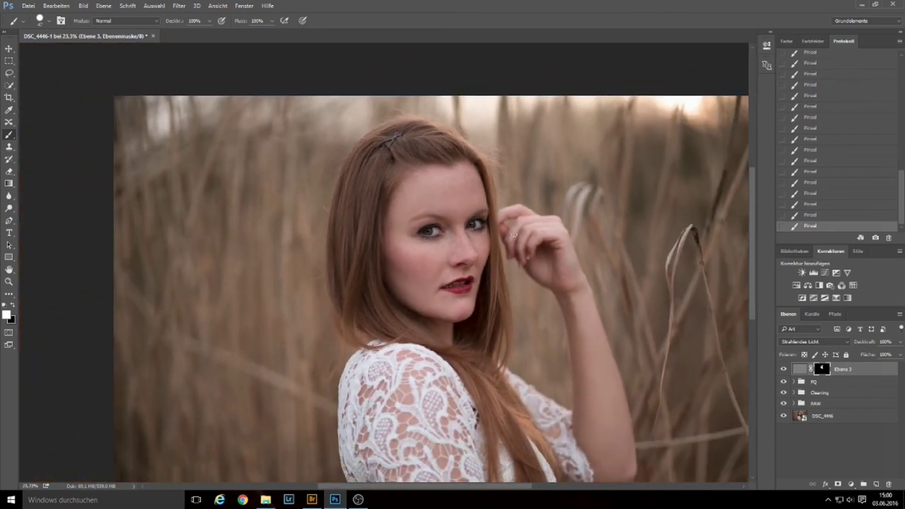
scroll(474, 210, "down", 3)
scroll(474, 210, "right", 3)
Paint the softening up the arm with a larger brush, then view the mask alone
left_click_drag(469, 279, 486, 282)
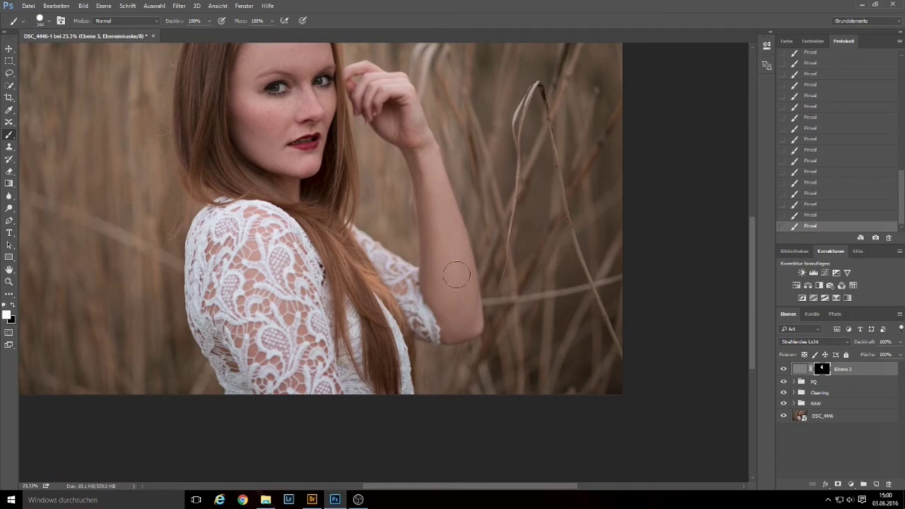
left_click_drag(442, 292, 428, 180)
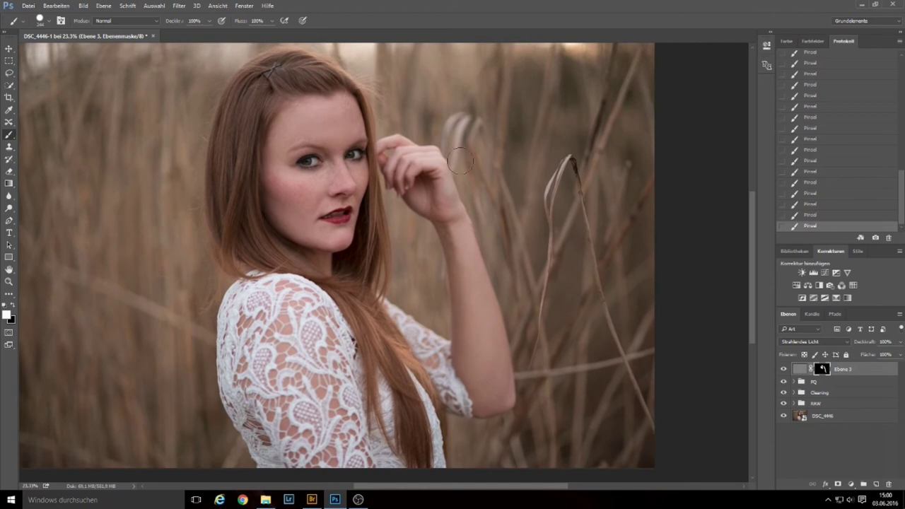
scroll(316, 225, "up", 3)
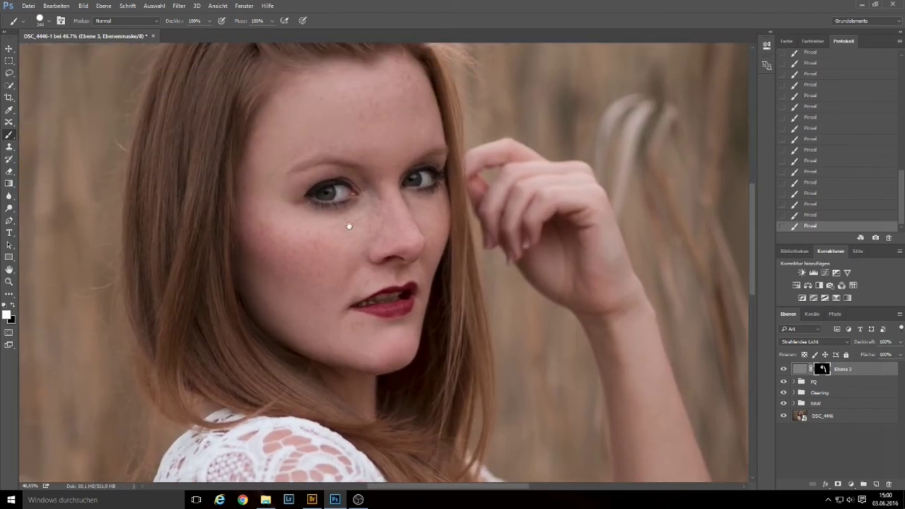
left_click_drag(349, 226, 349, 238)
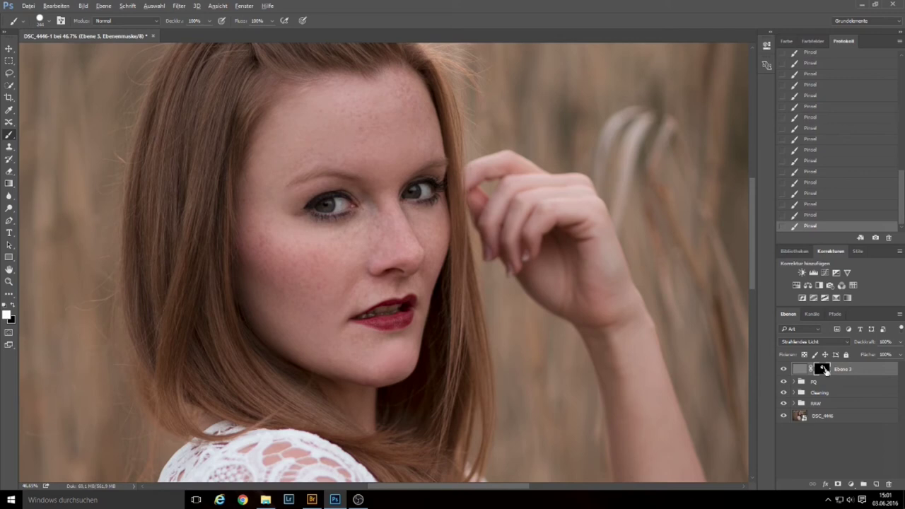
left_click(822, 368, "alt")
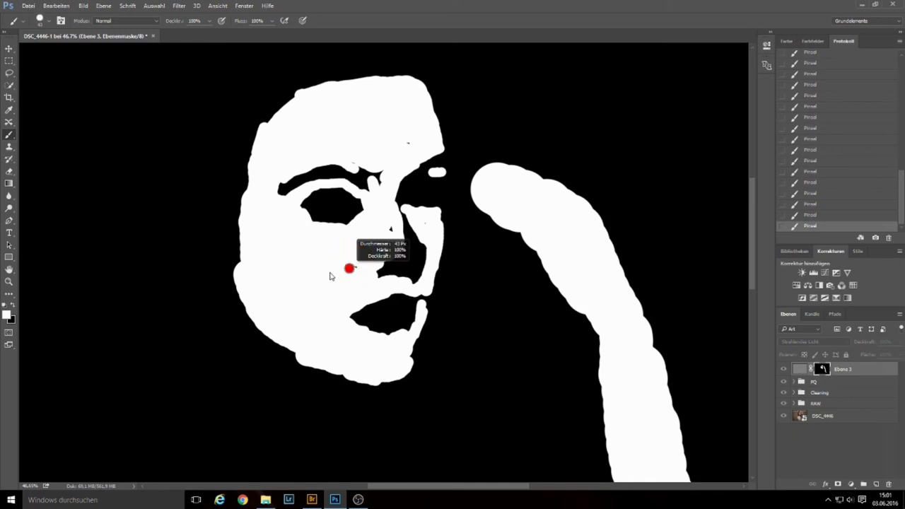
Paint white over the dark specks in the mask, including the one beside the nose
left_click_drag(332, 275, 332, 275)
left_click(391, 229)
left_click(408, 141)
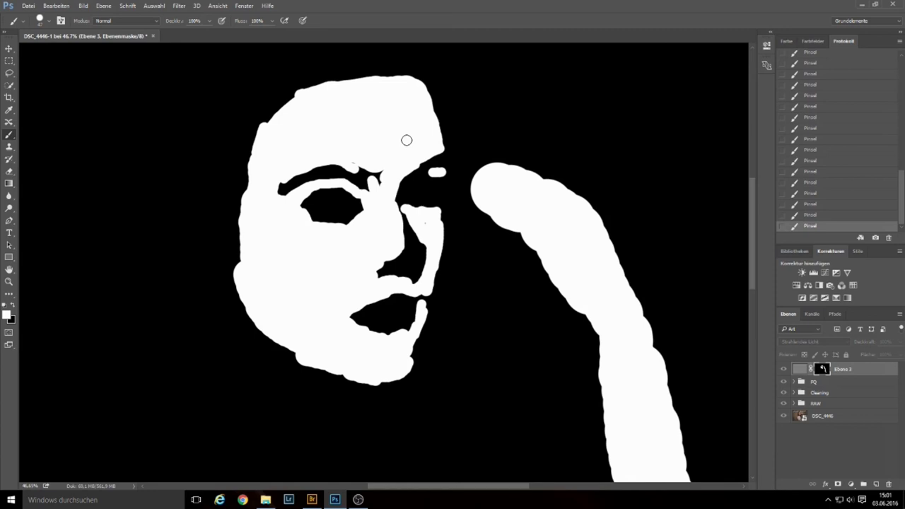
left_click(424, 223)
Toggle between mask and photo view to compare, ending on the colour portrait
left_click(825, 369, "alt")
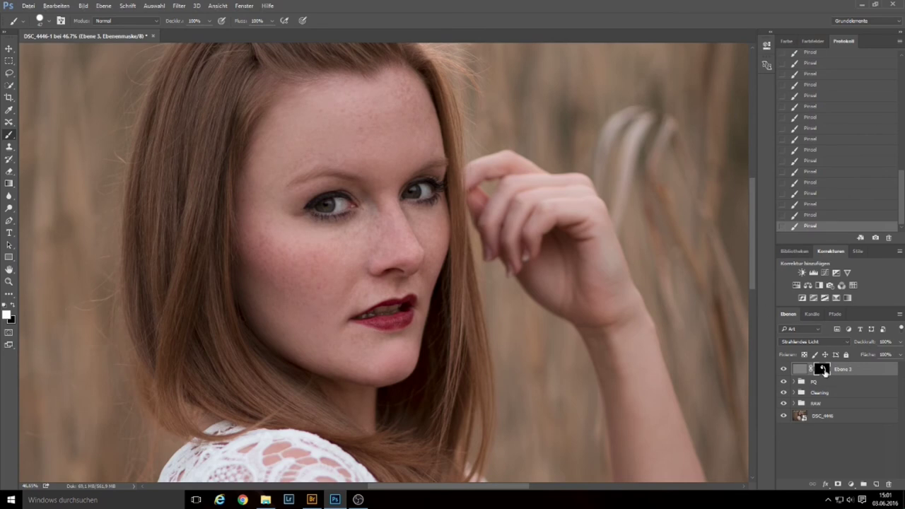
left_click(828, 371, "alt")
left_click(826, 373, "alt")
left_click(828, 373, "alt")
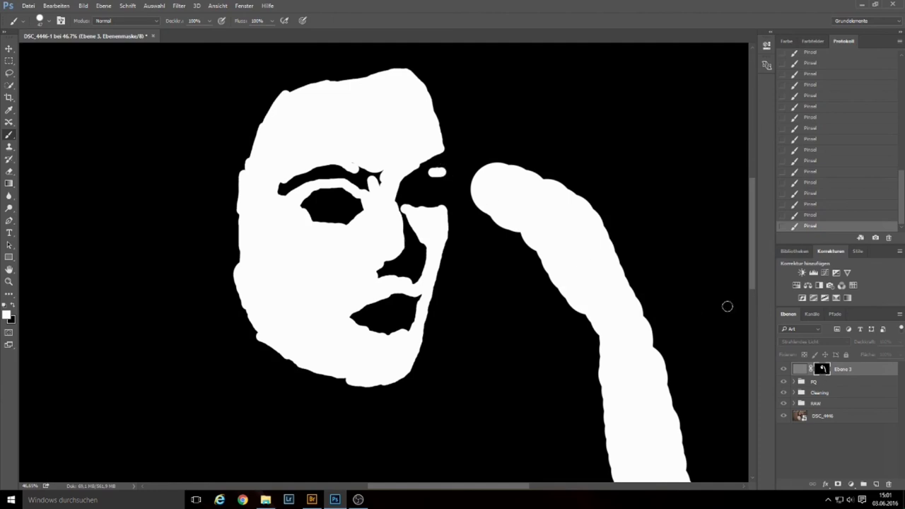
left_click(827, 373, "alt")
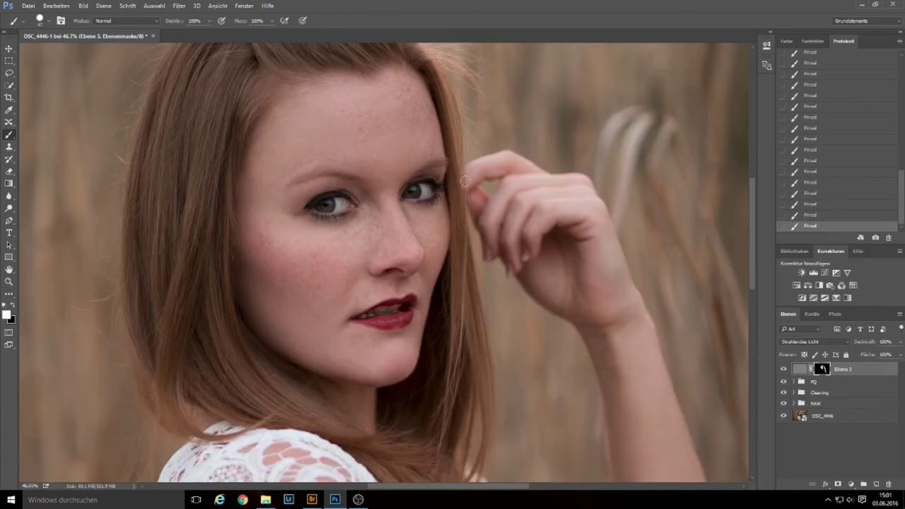
Zoom in on the brow, shrink the brush to about 28 px, then zoom out to the whole portrait
scroll(439, 190, "up", 5)
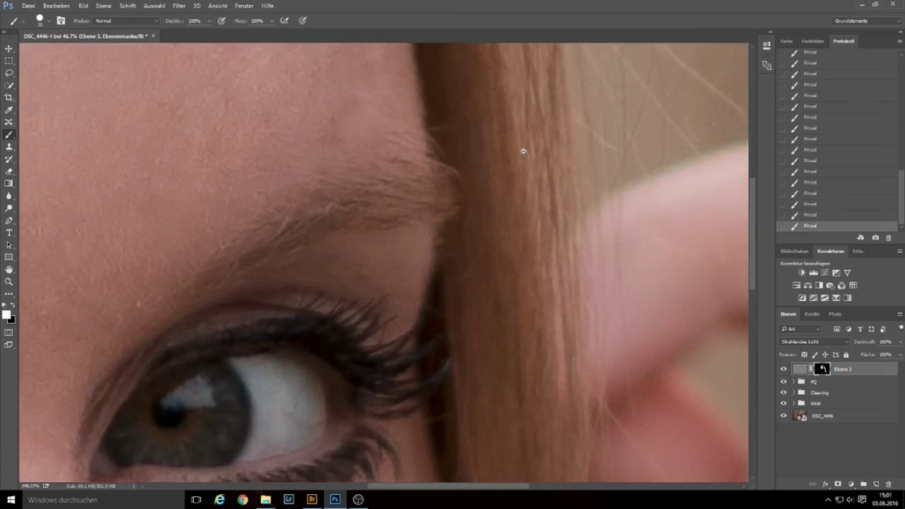
left_click_drag(408, 256, 354, 253)
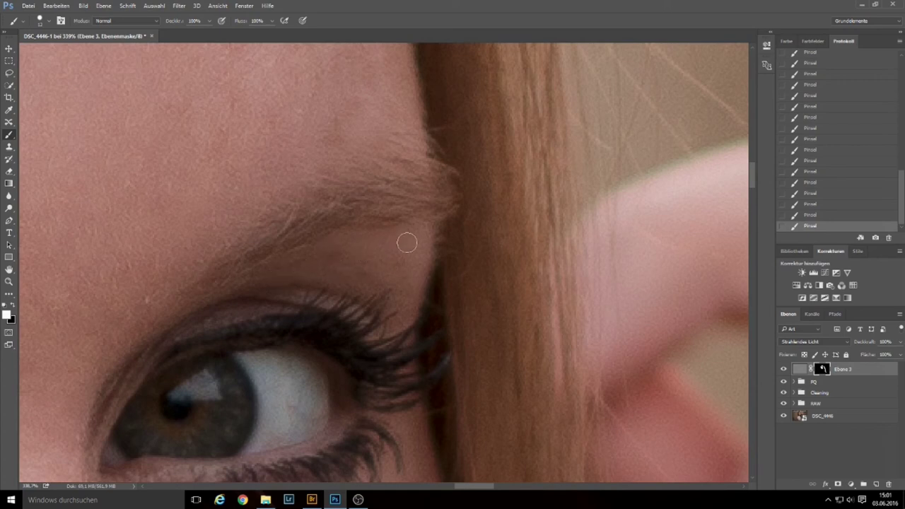
left_click_drag(148, 137, 352, 139)
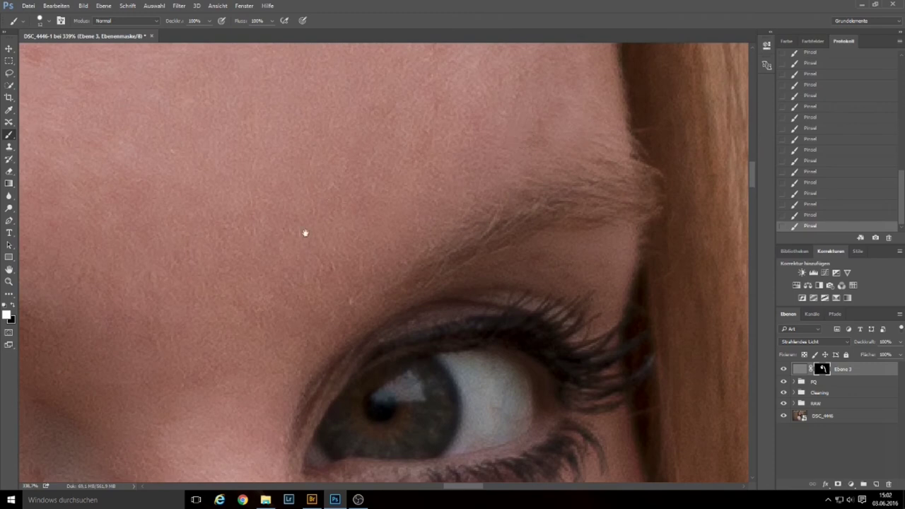
scroll(292, 244, "down", 1)
scroll(287, 248, "down", 3)
scroll(255, 258, "down", 3)
scroll(237, 265, "down", 2)
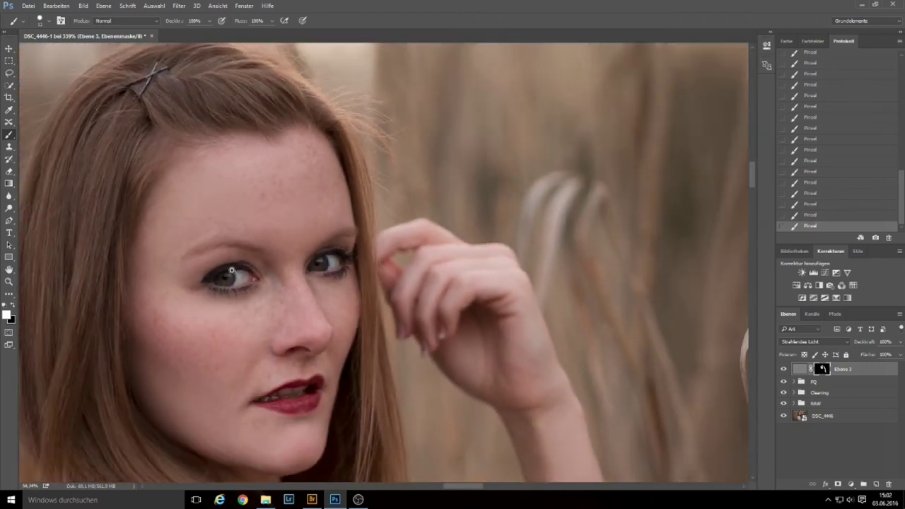
scroll(223, 272, "down", 2)
scroll(219, 274, "down", 2)
scroll(212, 276, "down", 2)
scroll(208, 281, "down", 1)
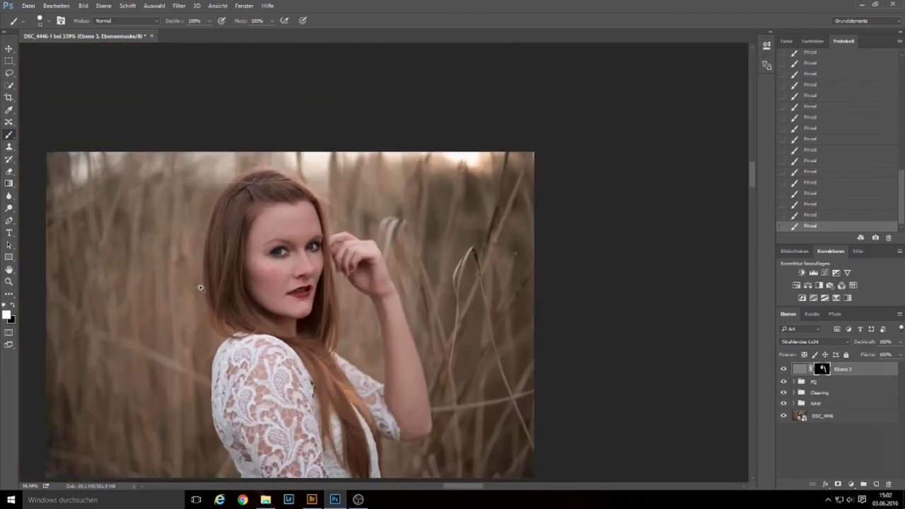
scroll(206, 286, "up", 1)
left_click(784, 369)
left_click(784, 370)
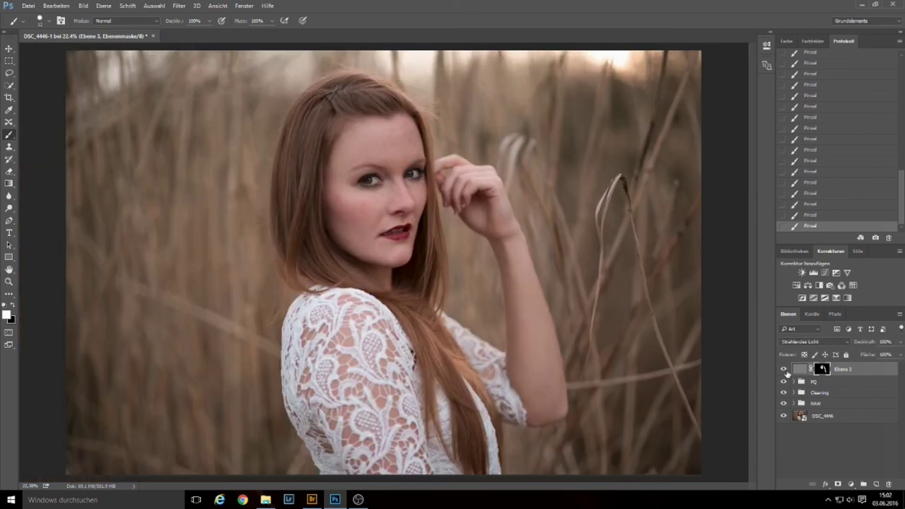
scroll(417, 145, "up", 5)
scroll(453, 212, "down", 3)
scroll(452, 212, "down", 1)
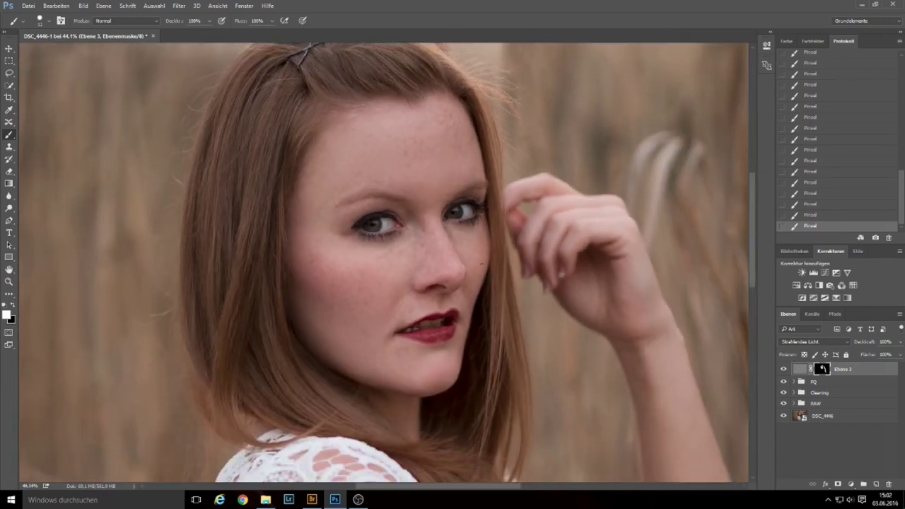
scroll(367, 244, "up", 3)
scroll(368, 244, "up", 2)
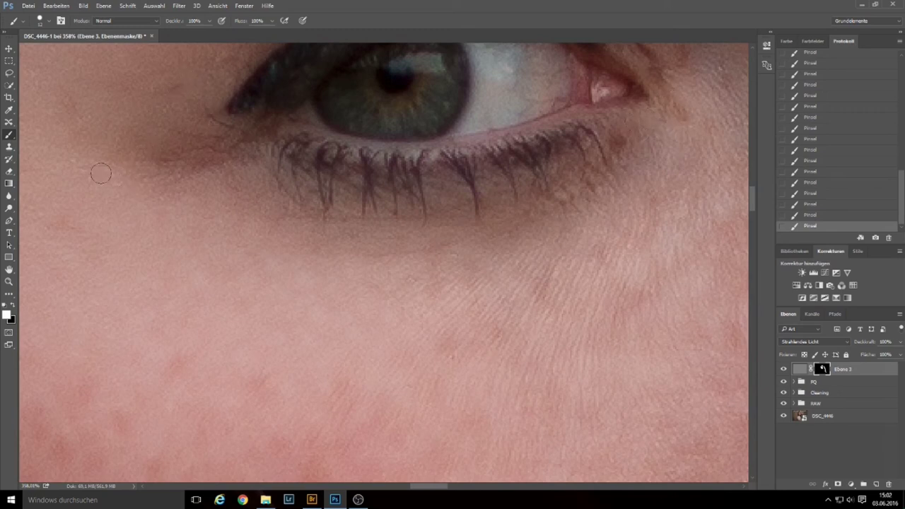
scroll(598, 249, "down", 3)
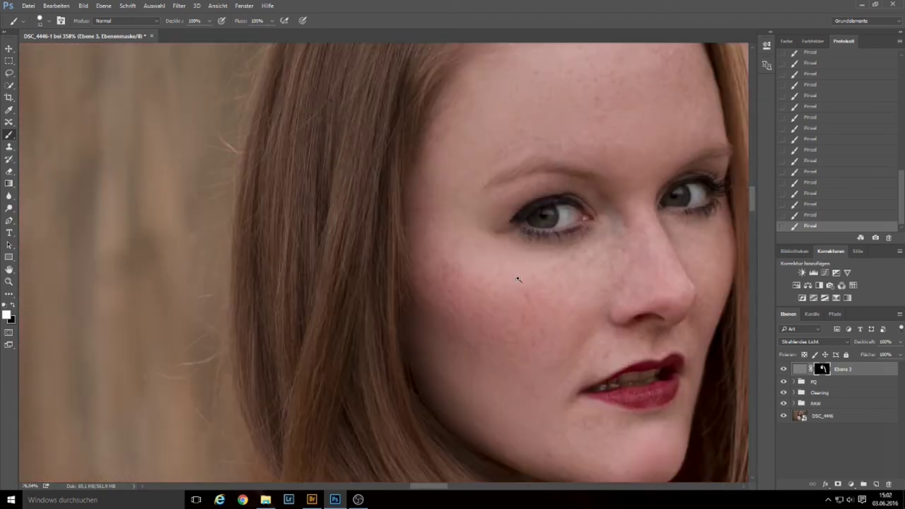
scroll(601, 262, "down", 3)
scroll(605, 276, "down", 3)
scroll(609, 288, "down", 2)
left_click_drag(609, 289, 439, 240)
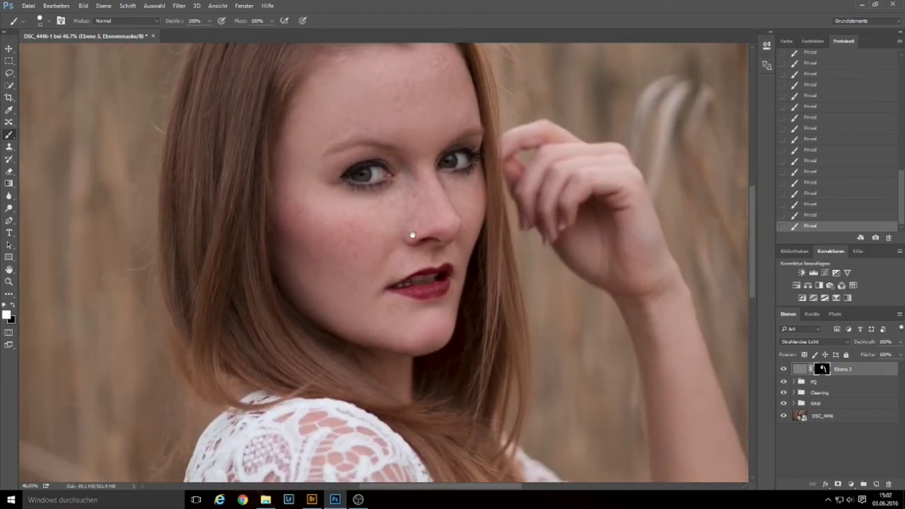
left_click(785, 369)
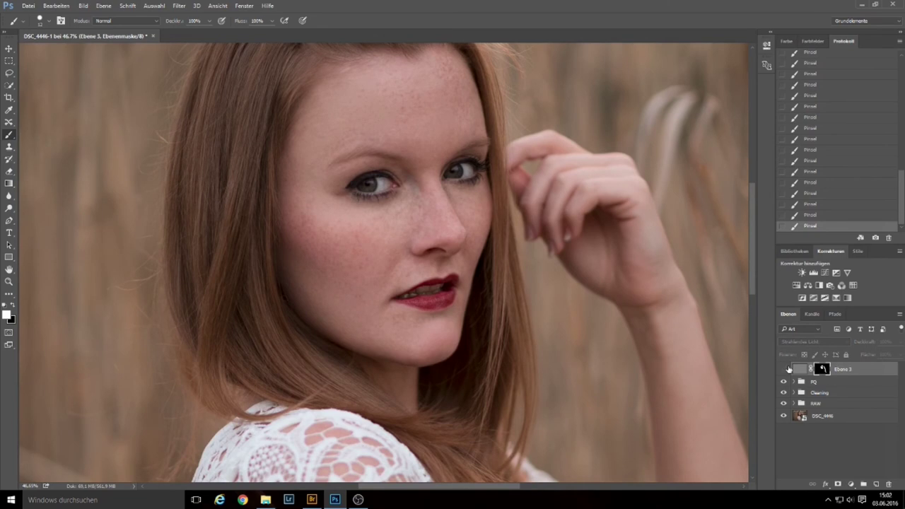
scroll(444, 176, "up", 2)
scroll(451, 173, "up", 3)
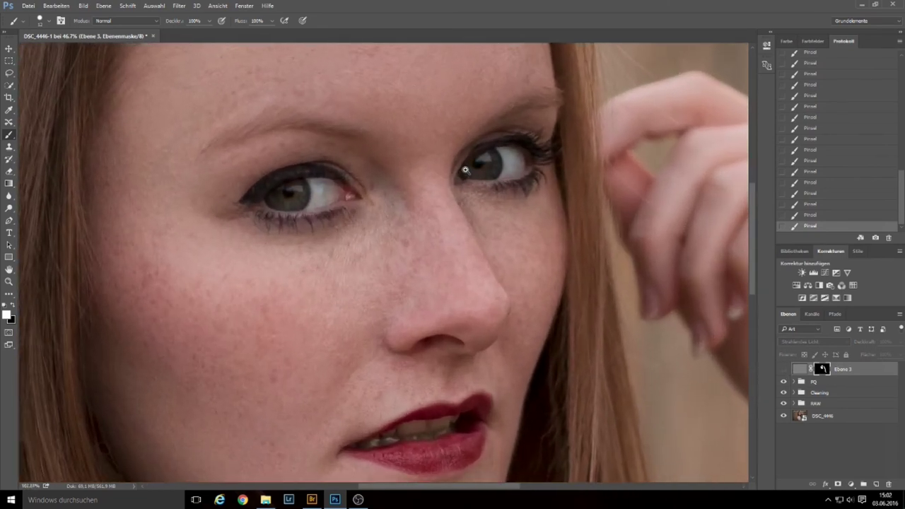
scroll(452, 173, "down", 3)
scroll(456, 172, "up", 2)
scroll(457, 171, "down", 1)
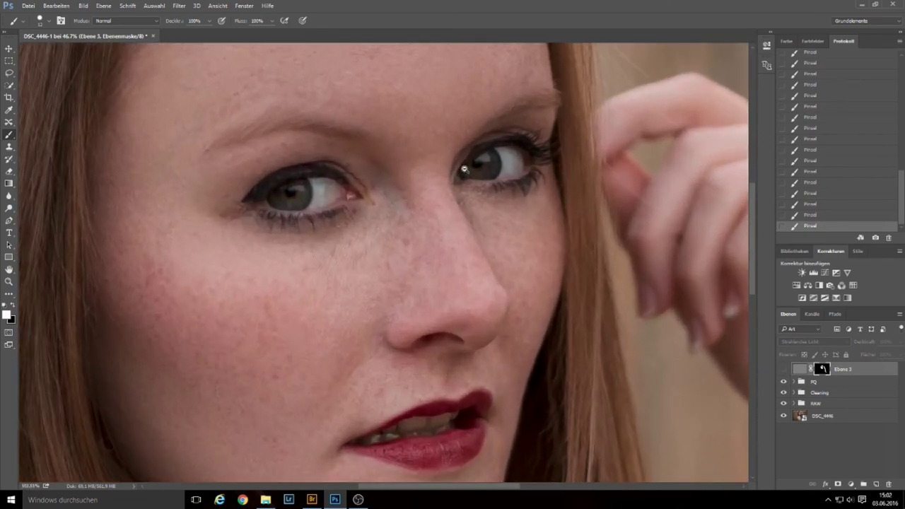
scroll(458, 171, "down", 1)
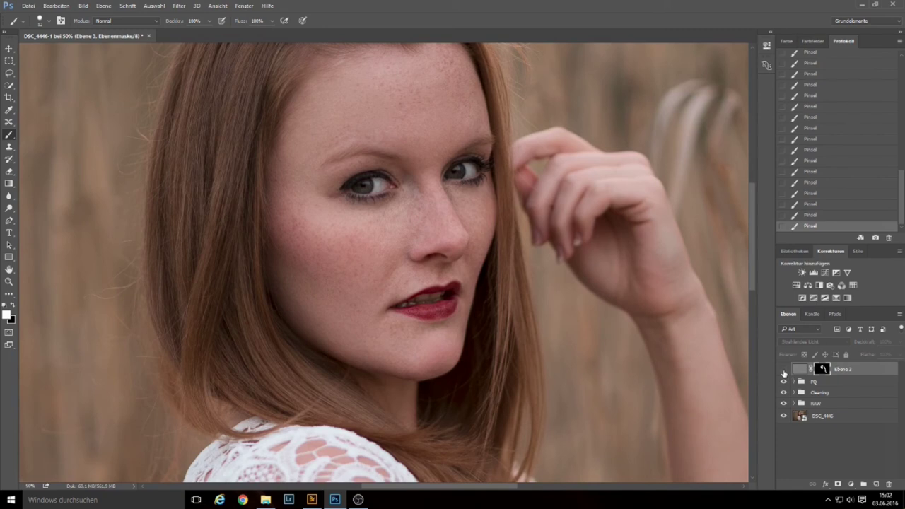
left_click(784, 369)
left_click(784, 369)
left_click(784, 370)
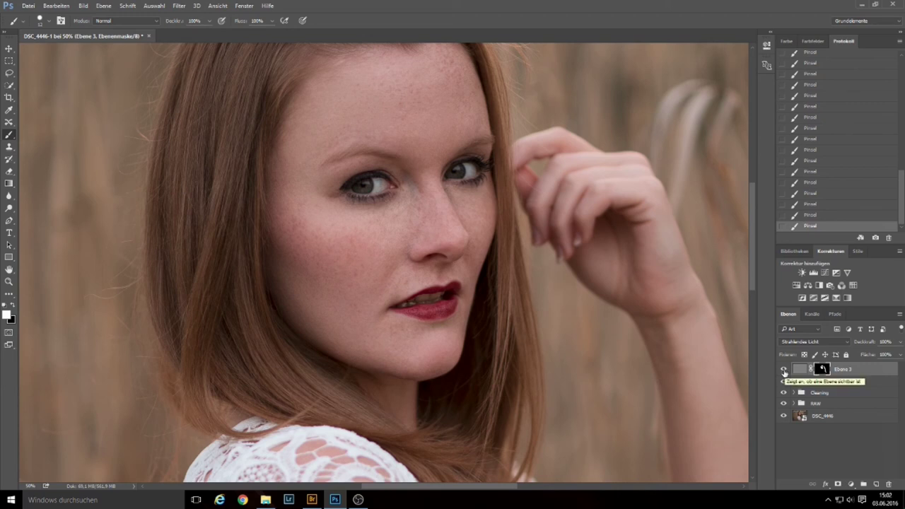
left_click(784, 370)
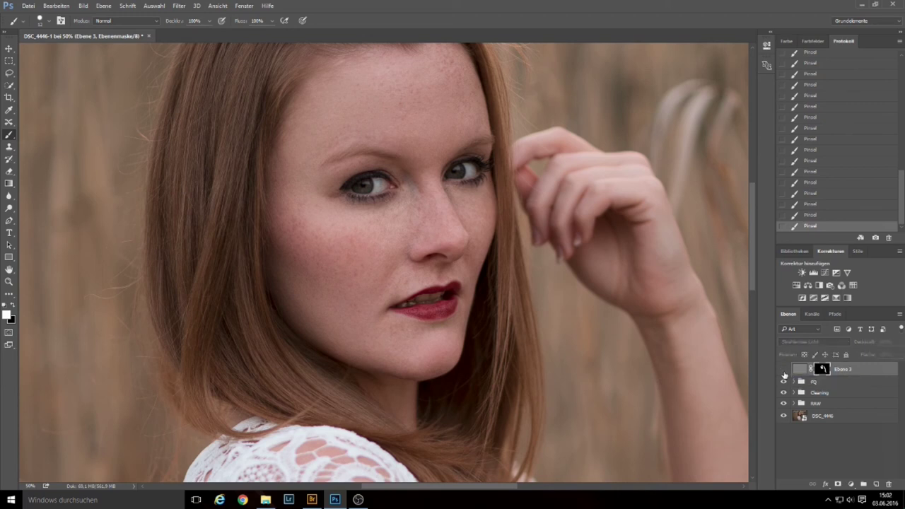
left_click(784, 370)
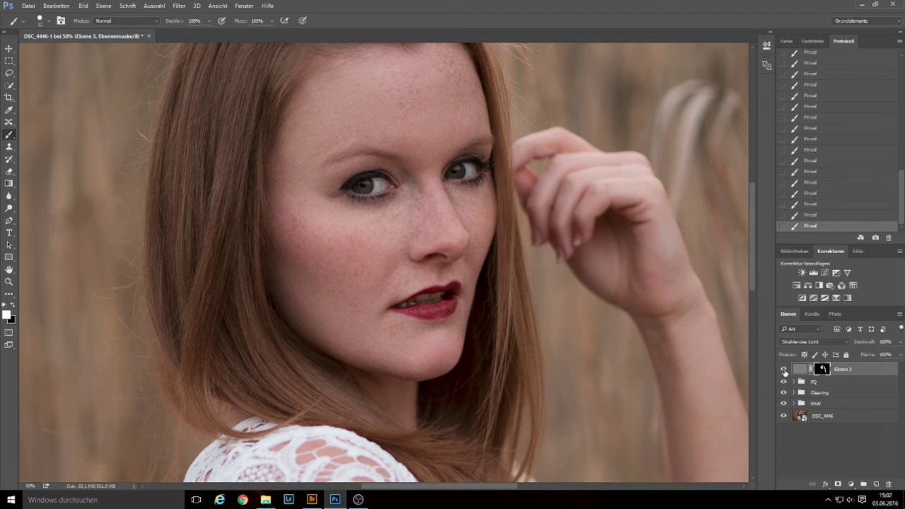
left_click(784, 370)
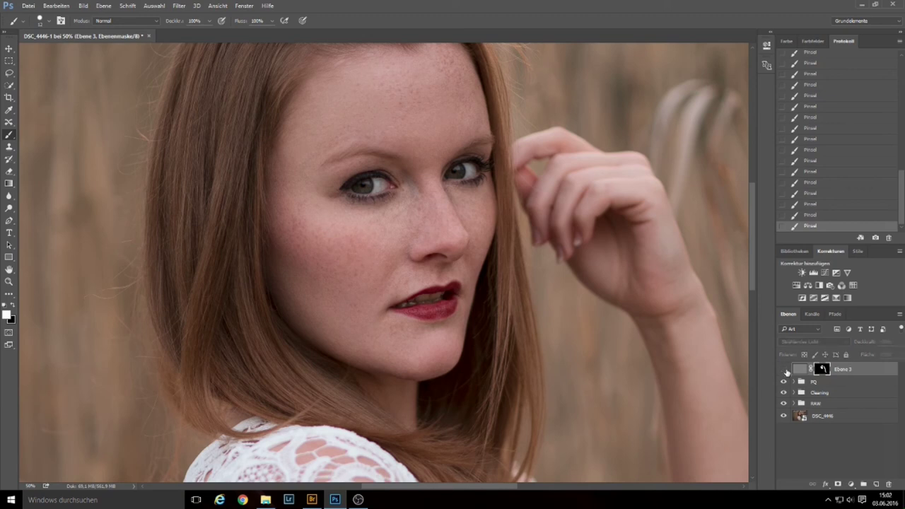
left_click(784, 370)
Drag the Ebene 3 Deckkraft (opacity) down from 100% through 53%, settling at about 25%
left_click(901, 355)
left_click_drag(901, 352, 879, 356)
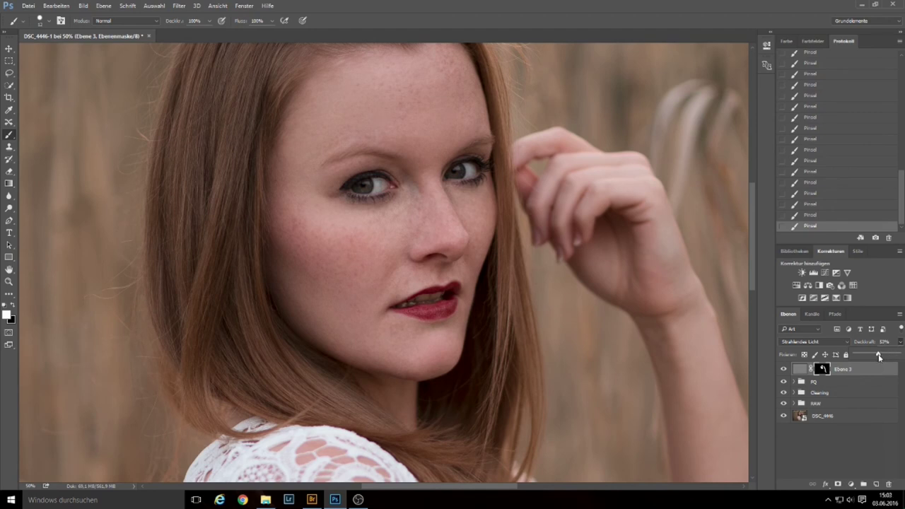
left_click_drag(879, 356, 877, 357)
left_click_drag(875, 357, 879, 356)
scroll(514, 181, "up", 2)
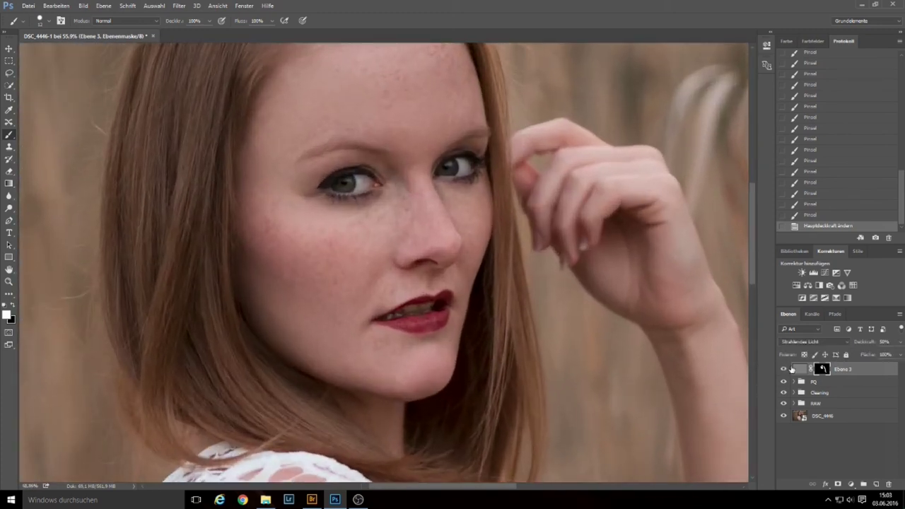
left_click_drag(900, 353, 865, 356)
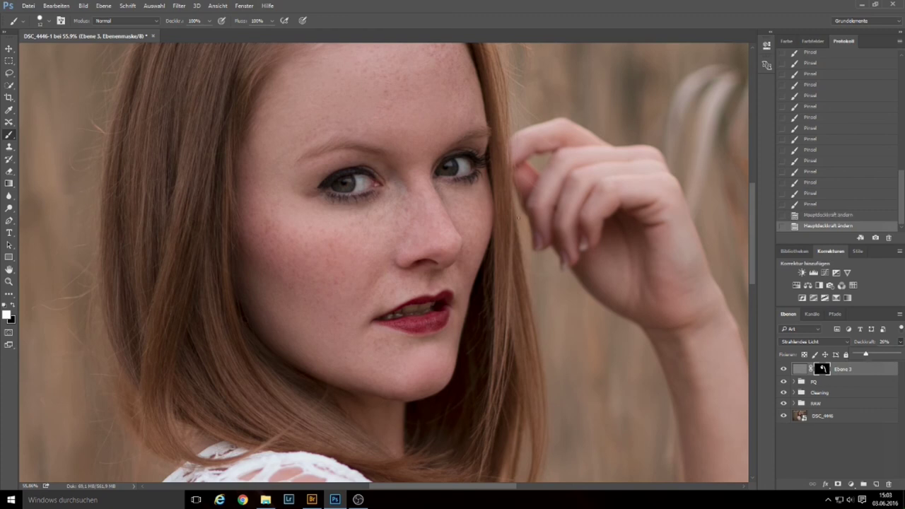
scroll(492, 219, "down", 2)
scroll(488, 213, "down", 2)
scroll(479, 203, "down", 1)
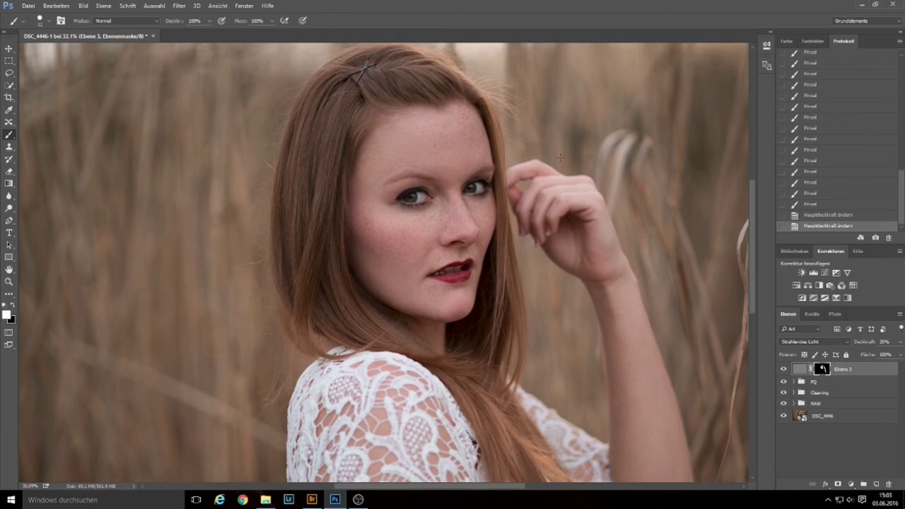
scroll(611, 243, "down", 3)
scroll(621, 273, "up", 1)
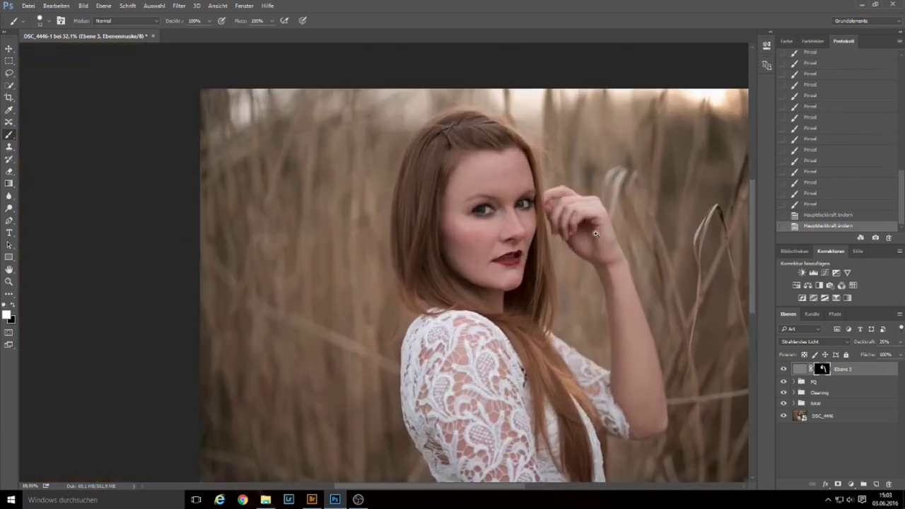
scroll(630, 255, "down", 2)
scroll(582, 240, "up", 1)
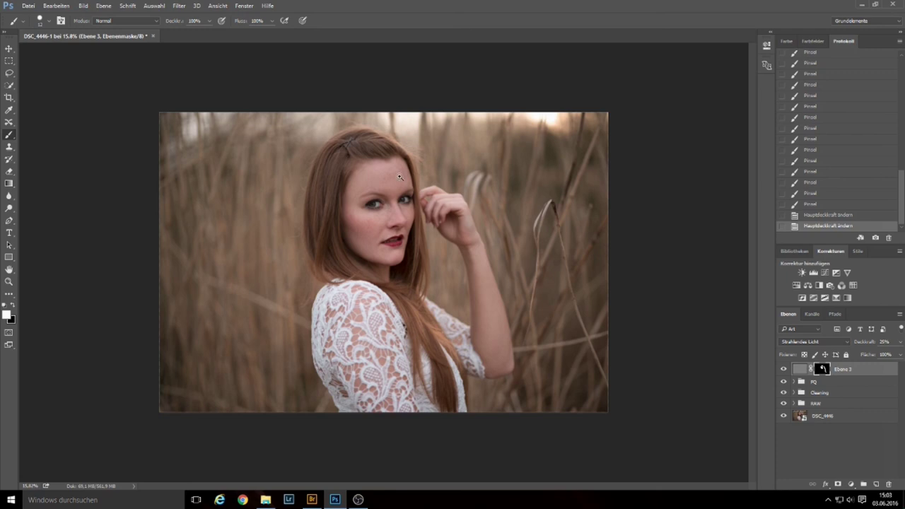
scroll(394, 178, "up", 5)
scroll(420, 177, "down", 3)
scroll(420, 177, "down", 2)
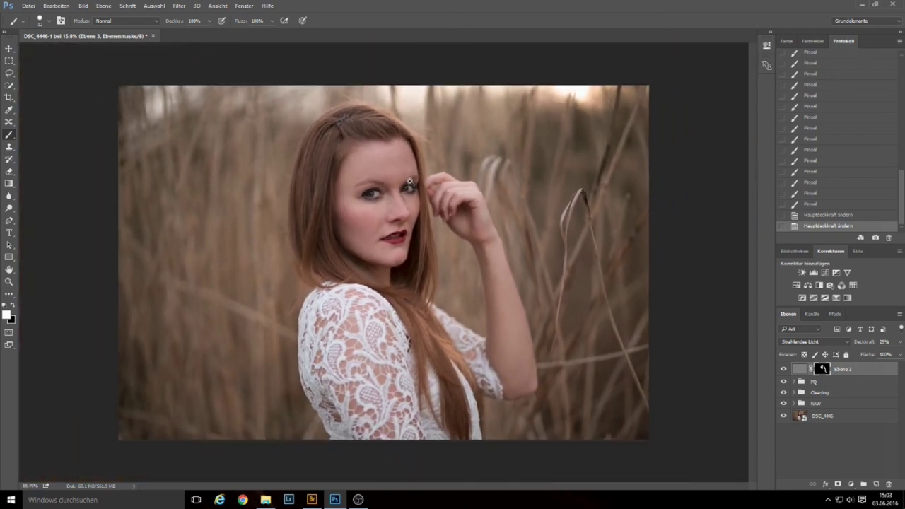
scroll(413, 187, "up", 1)
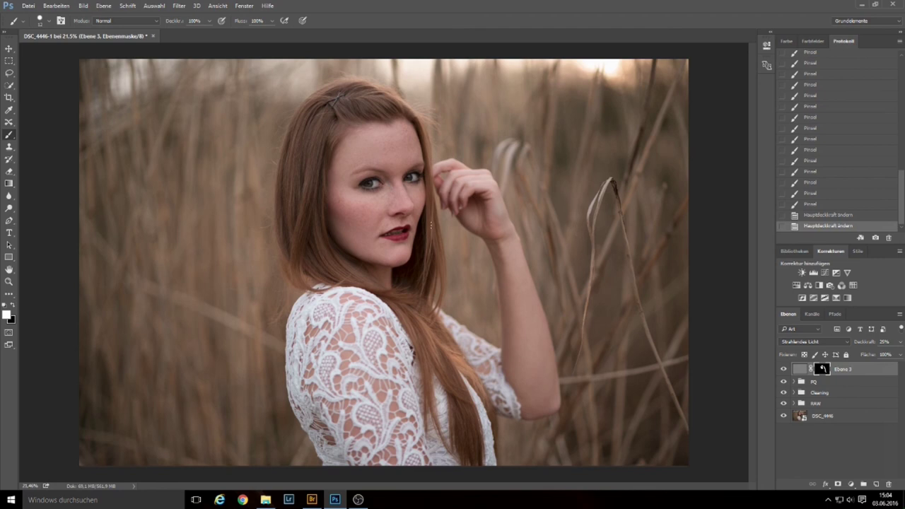
scroll(389, 185, "up", 5, "alt")
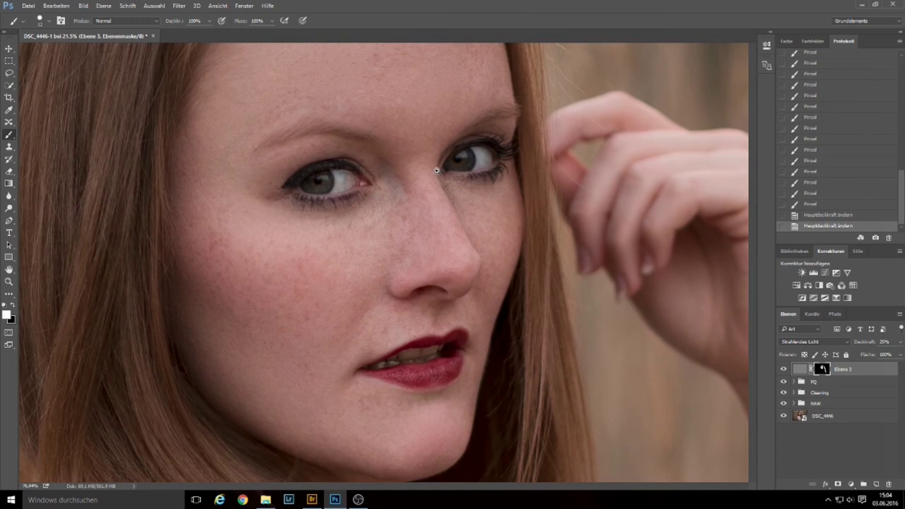
scroll(437, 171, "down", 2, "alt")
scroll(418, 184, "down", 2, "alt")
scroll(400, 196, "down", 1, "alt")
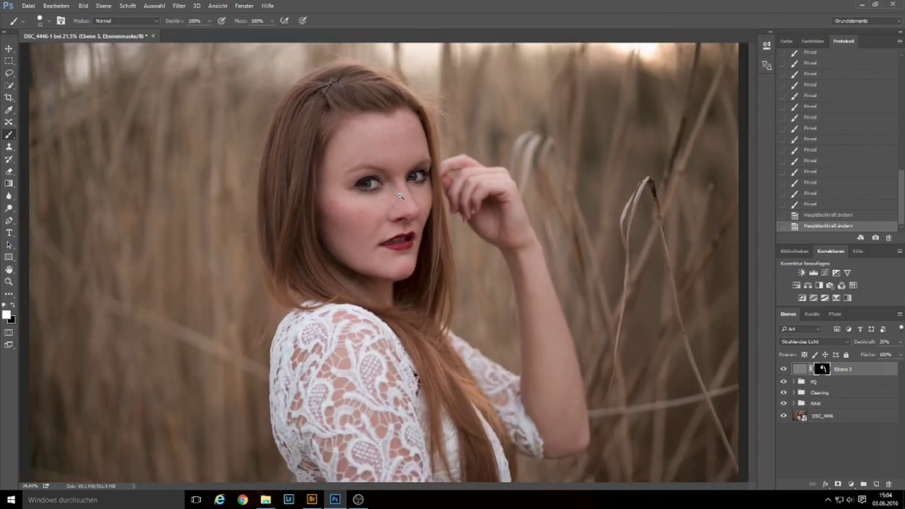
scroll(400, 196, "up", 3, "alt")
scroll(430, 182, "down", 1, "alt")
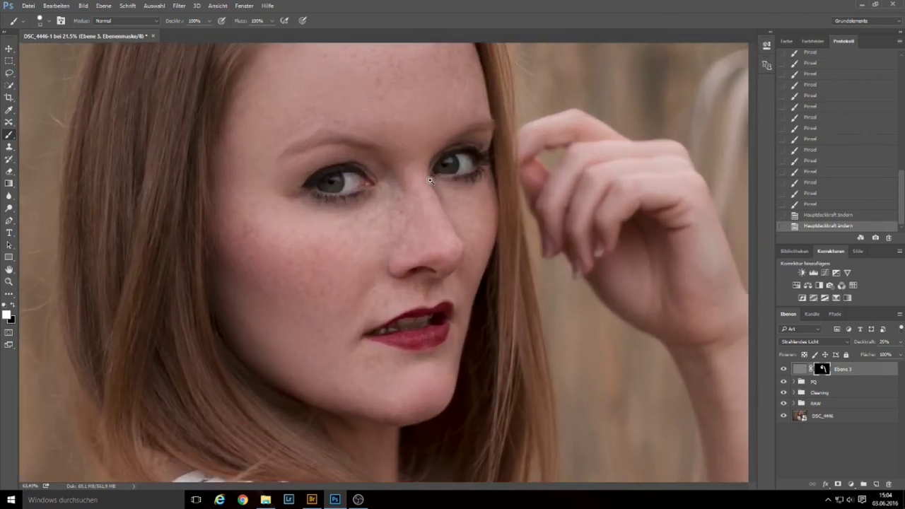
scroll(425, 195, "down", 1, "alt")
scroll(420, 211, "down", 1, "alt")
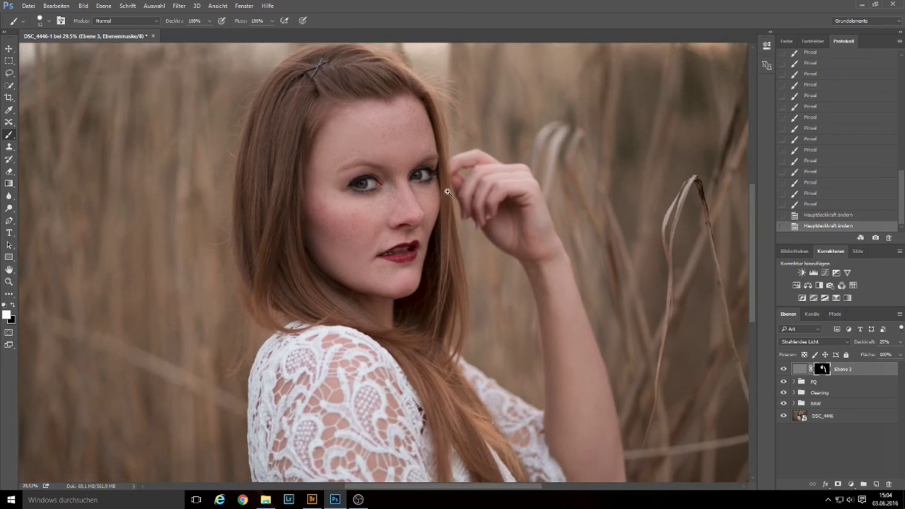
scroll(442, 194, "down", 1, "alt")
scroll(440, 194, "down", 1, "alt")
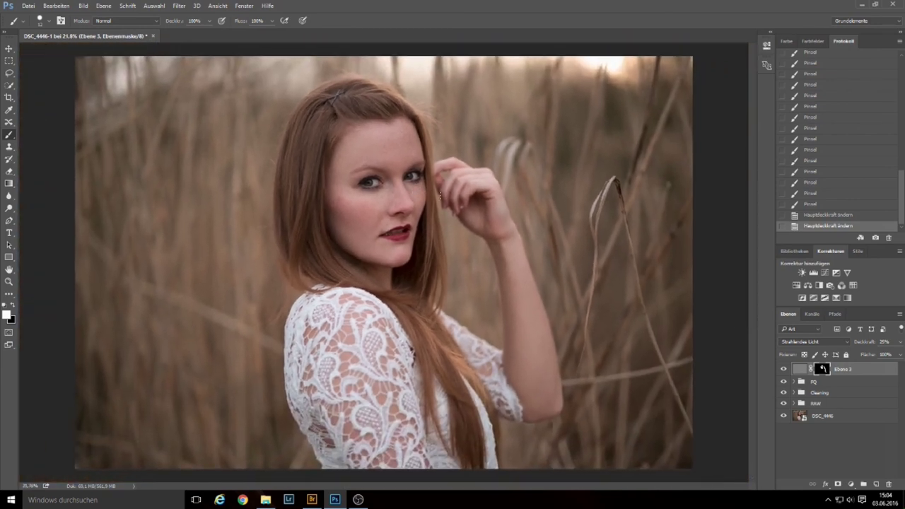